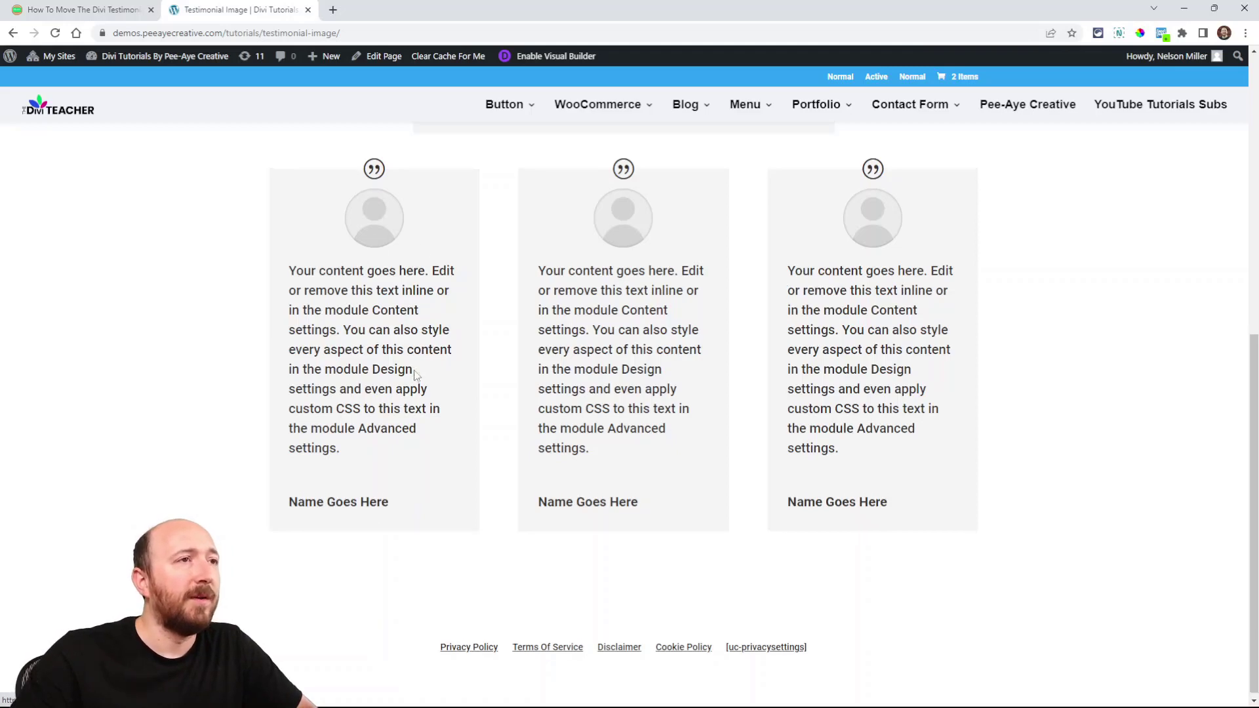
Examine the image placement in the full-width and three-column testimonials on the demo page
scroll(372, 236, "up", 5)
triple_click(599, 401)
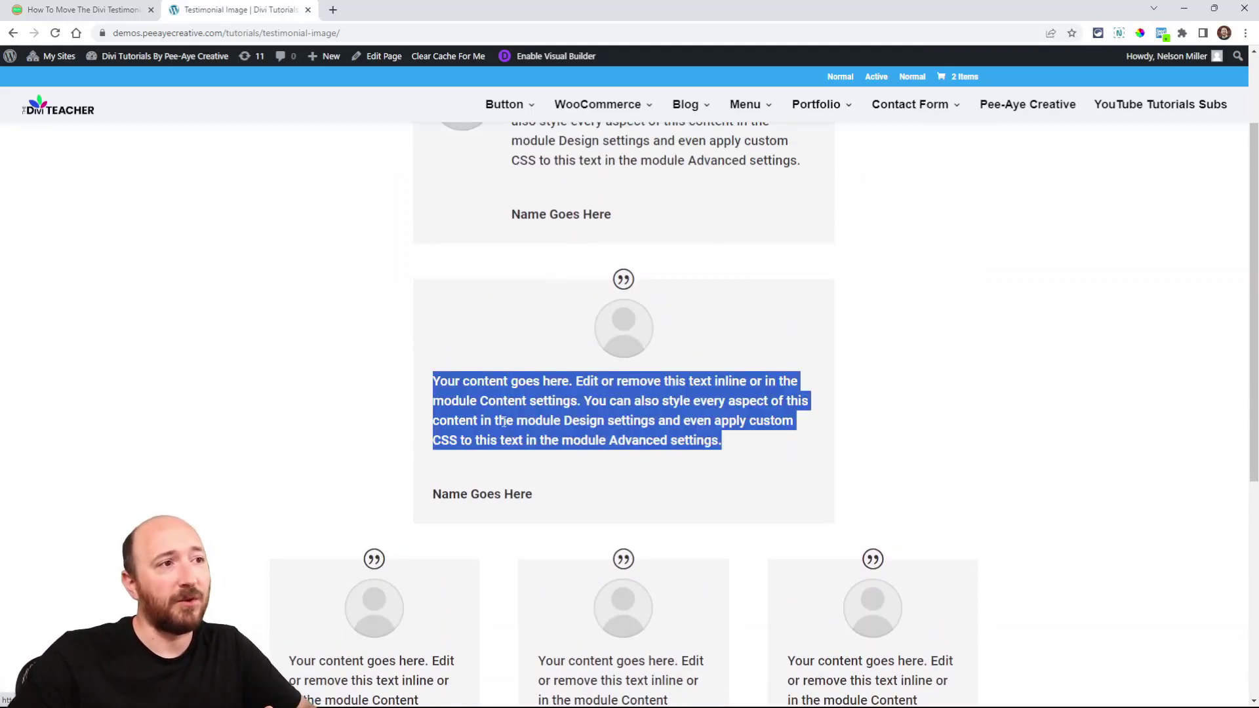
left_click(679, 331)
scroll(592, 416, "up", 2)
scroll(592, 416, "up", 1)
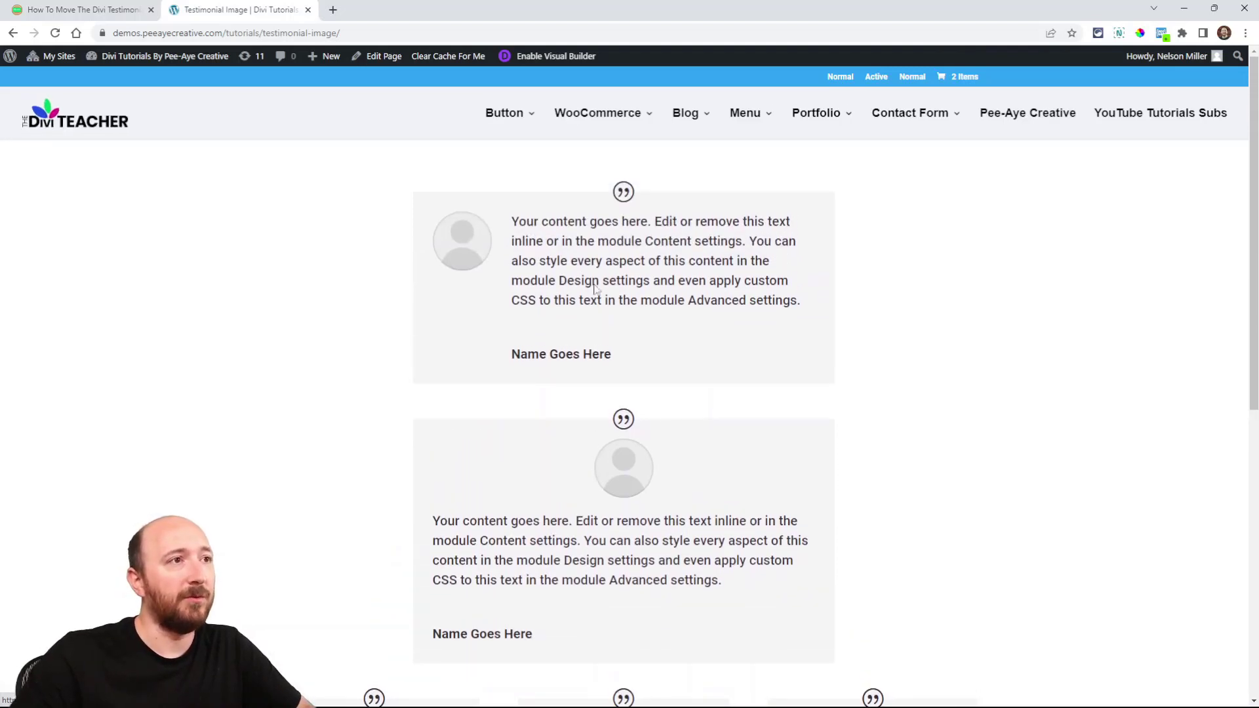
Inspect the first testimonial in the developer tools with the responsive viewport narrowed to 776 px
right_click(610, 291)
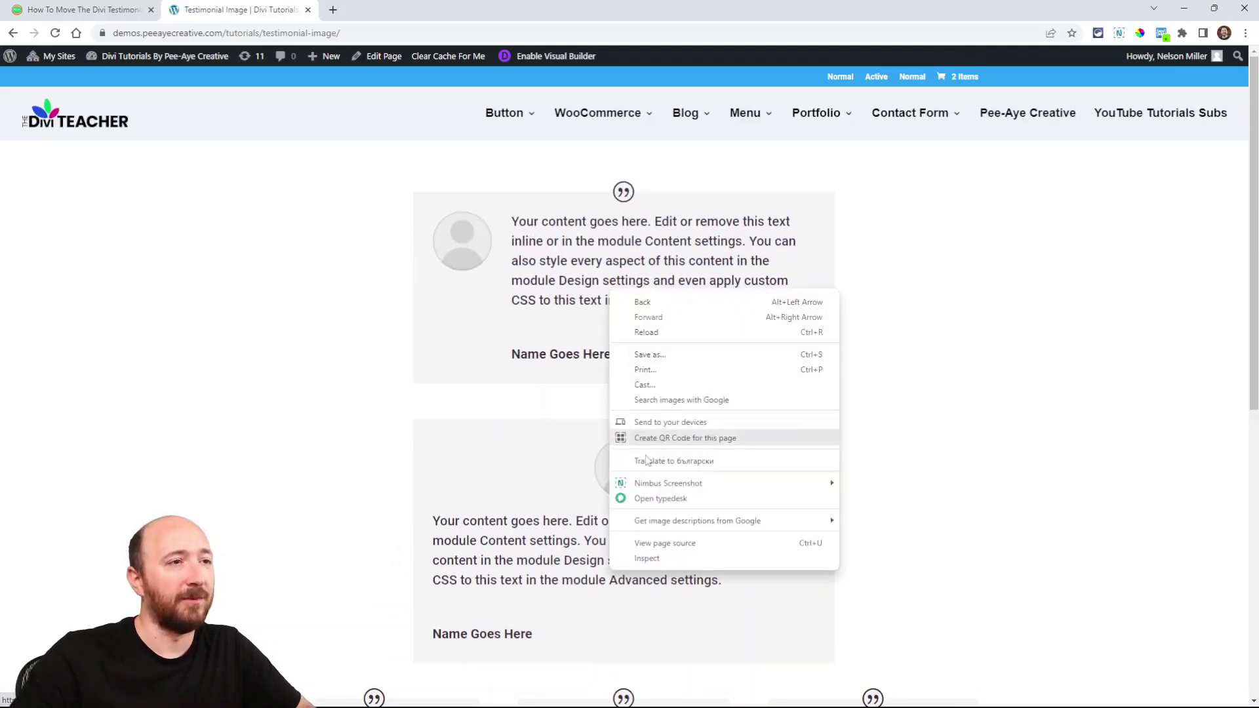
left_click(658, 561)
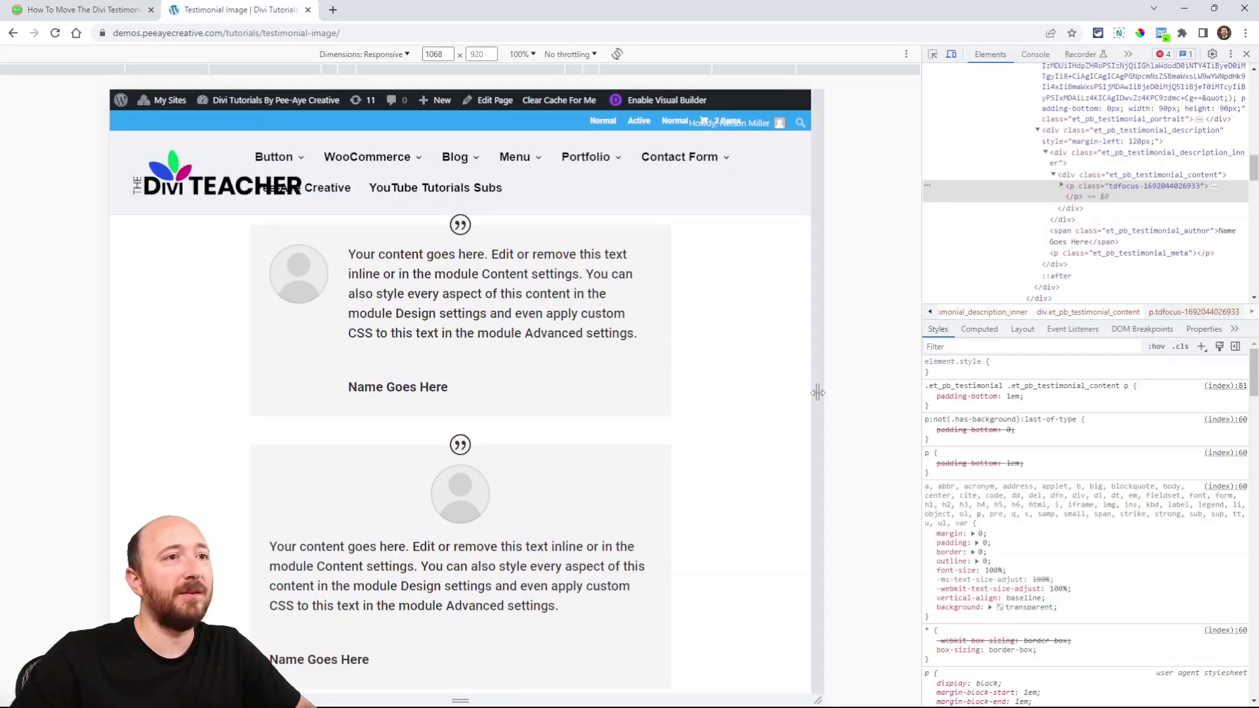
left_click_drag(817, 393, 721, 406)
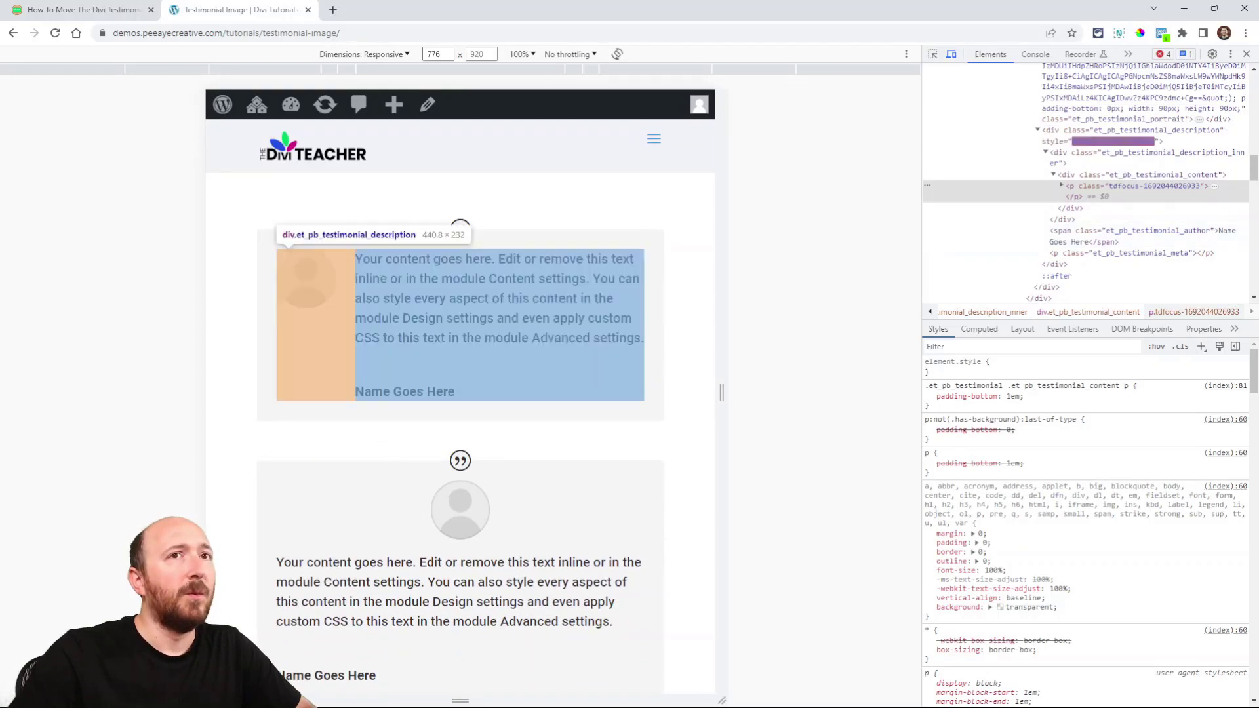
left_click(1246, 54)
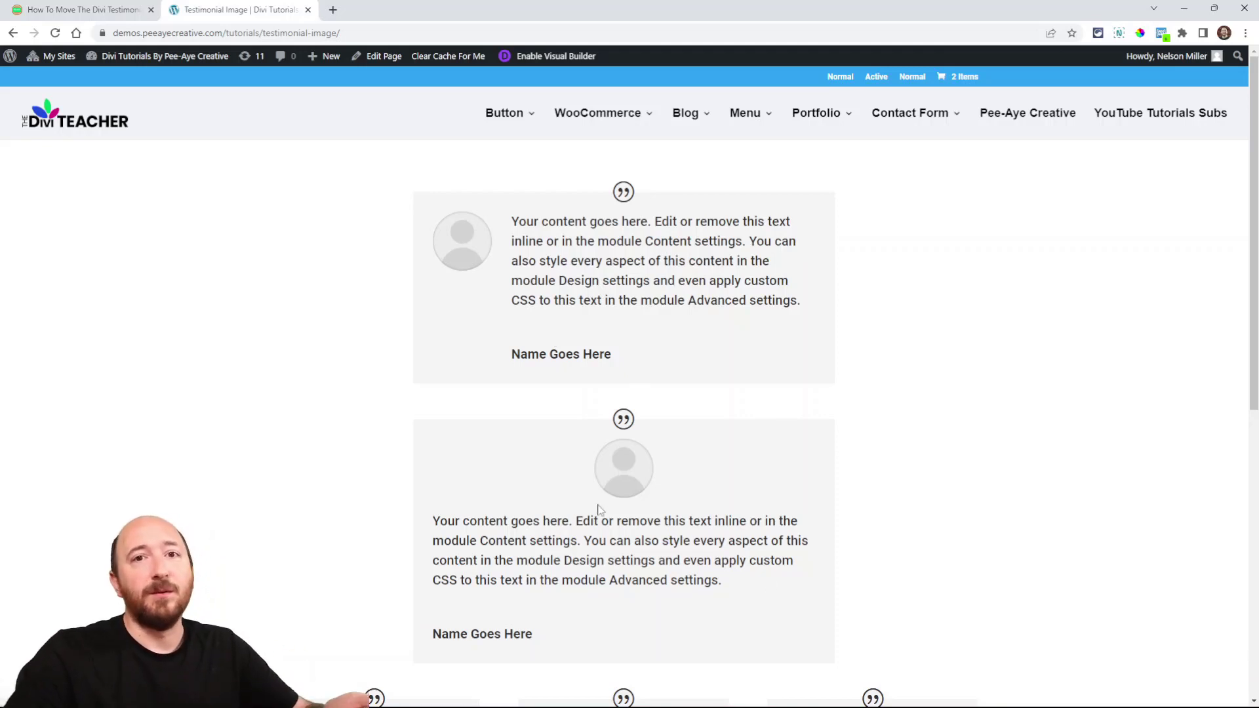
Read the tutorial article's sections on the image layout options and what inspired the tutorial
key("ctrl+shift+Tab")
scroll(452, 377, "down", 10)
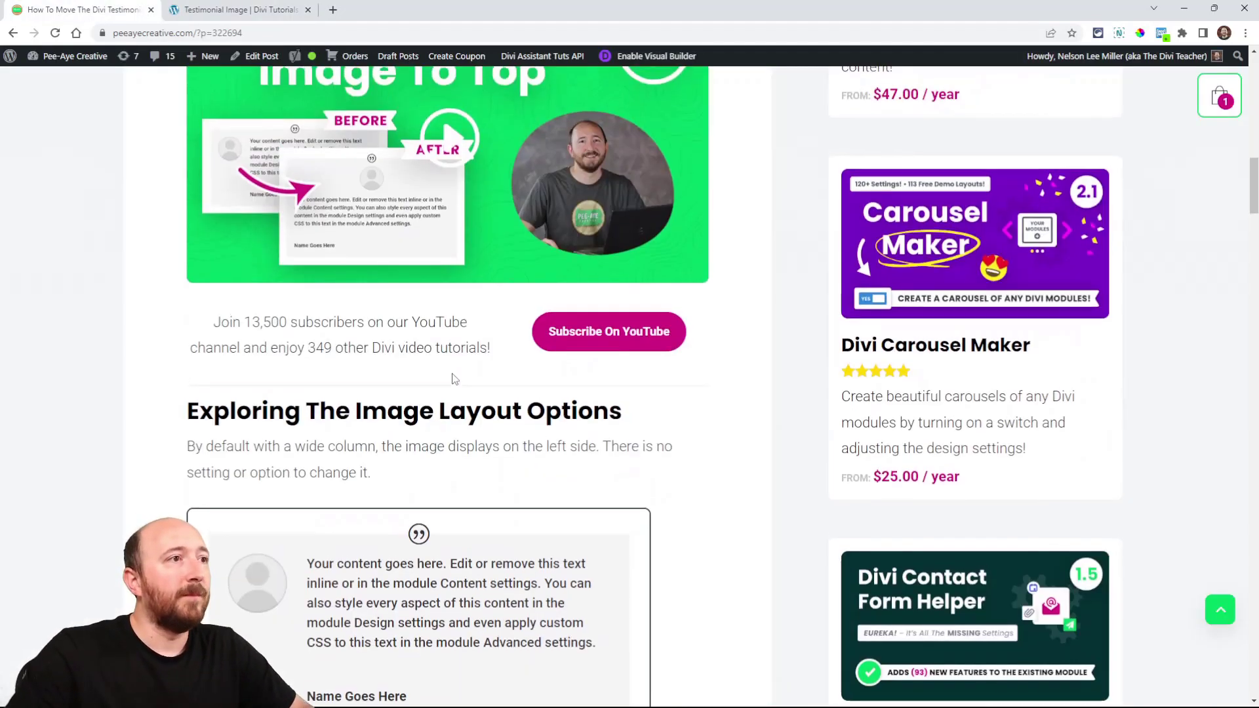
scroll(453, 379, "down", 10)
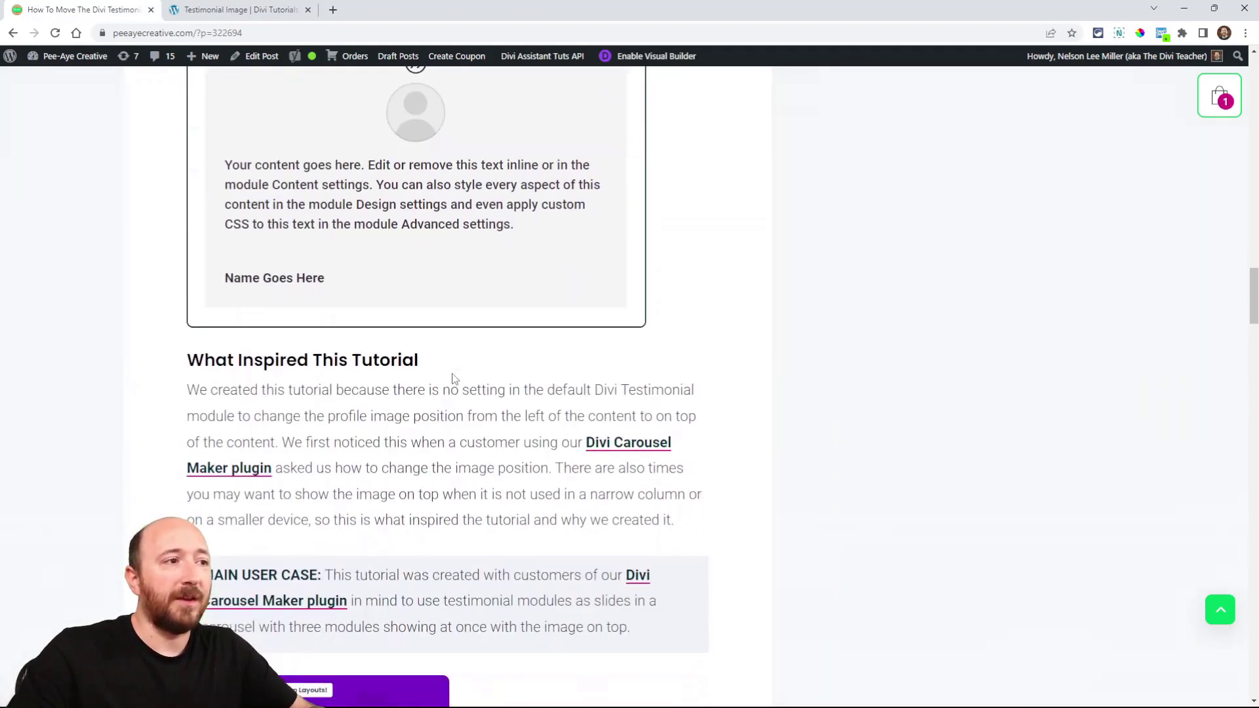
scroll(433, 394, "up", 2)
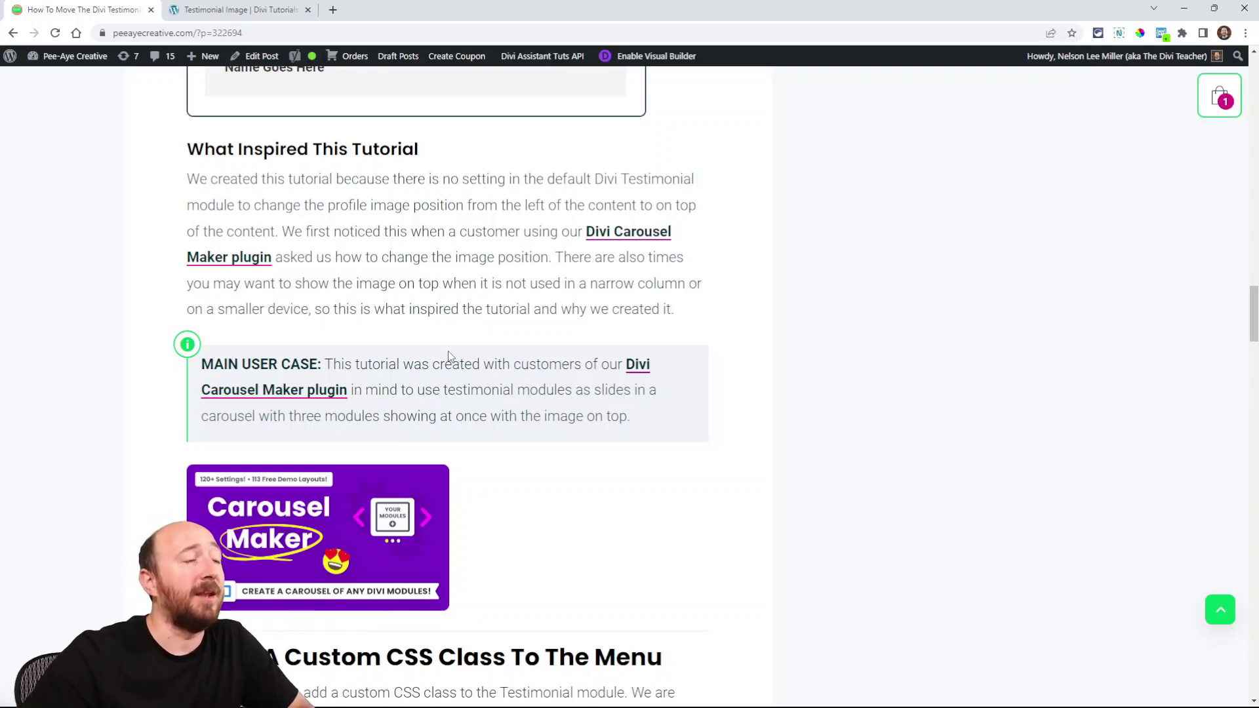
Return to the demo page and examine the row of three narrow testimonials
left_click(215, 11)
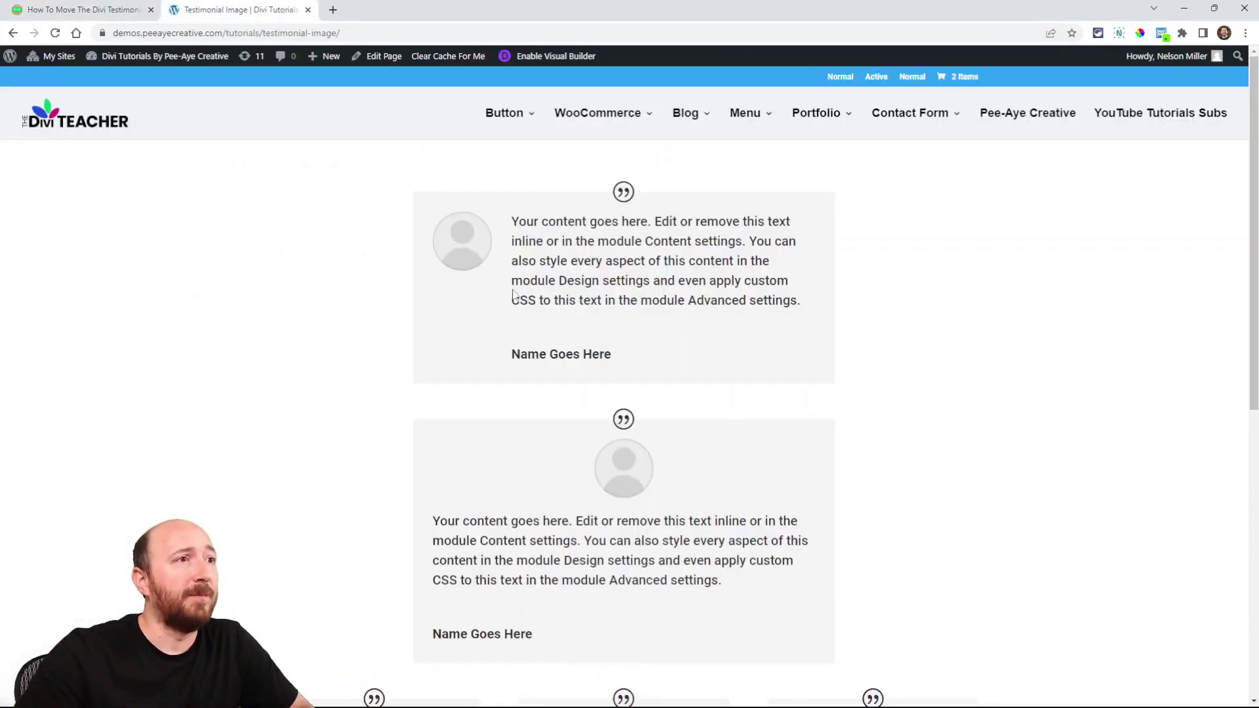
scroll(600, 299, "down", 7)
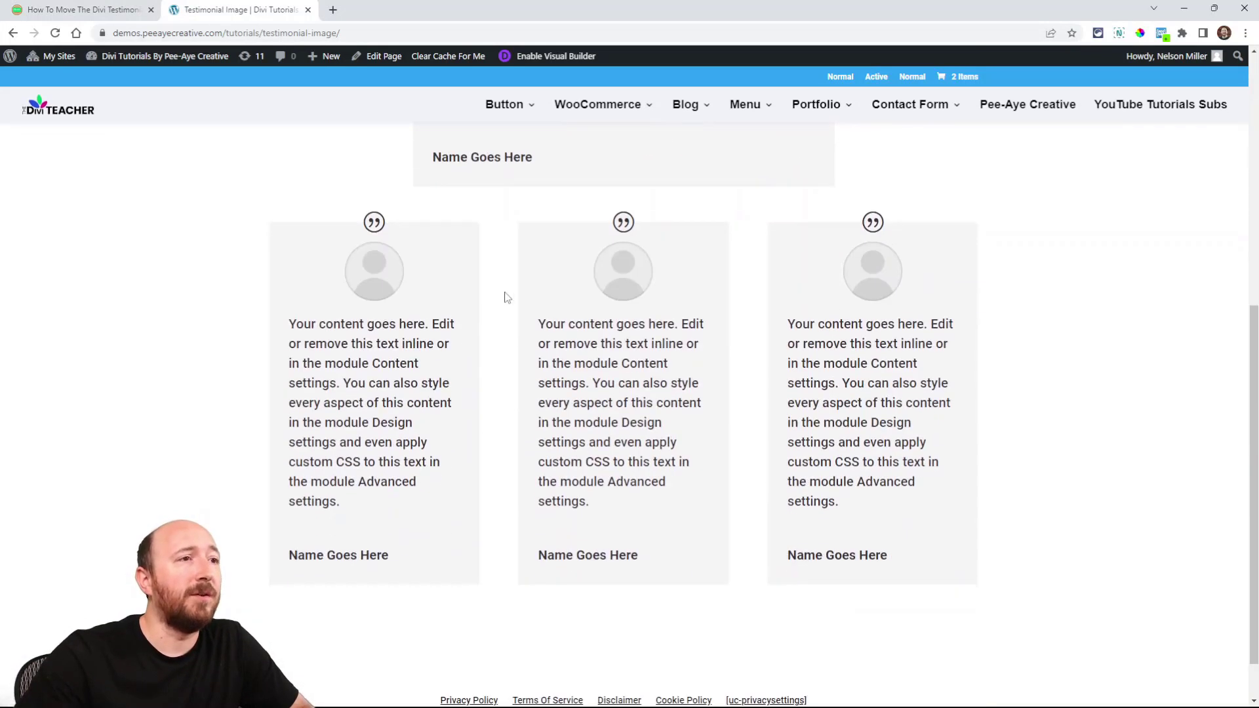
scroll(806, 412, "down", 1)
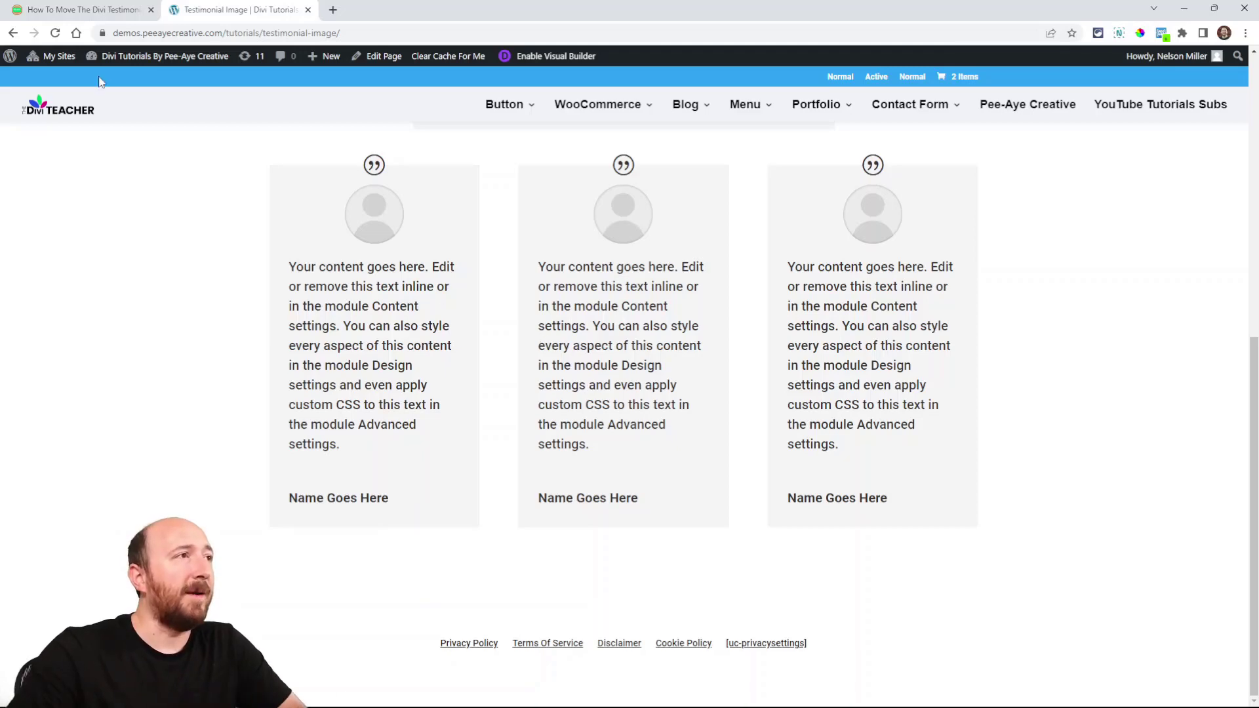
Read step 1 of the tutorial article and highlight the class name pa-testimonial-image-top
left_click(70, 13)
scroll(570, 319, "down", 5)
scroll(570, 320, "down", 3)
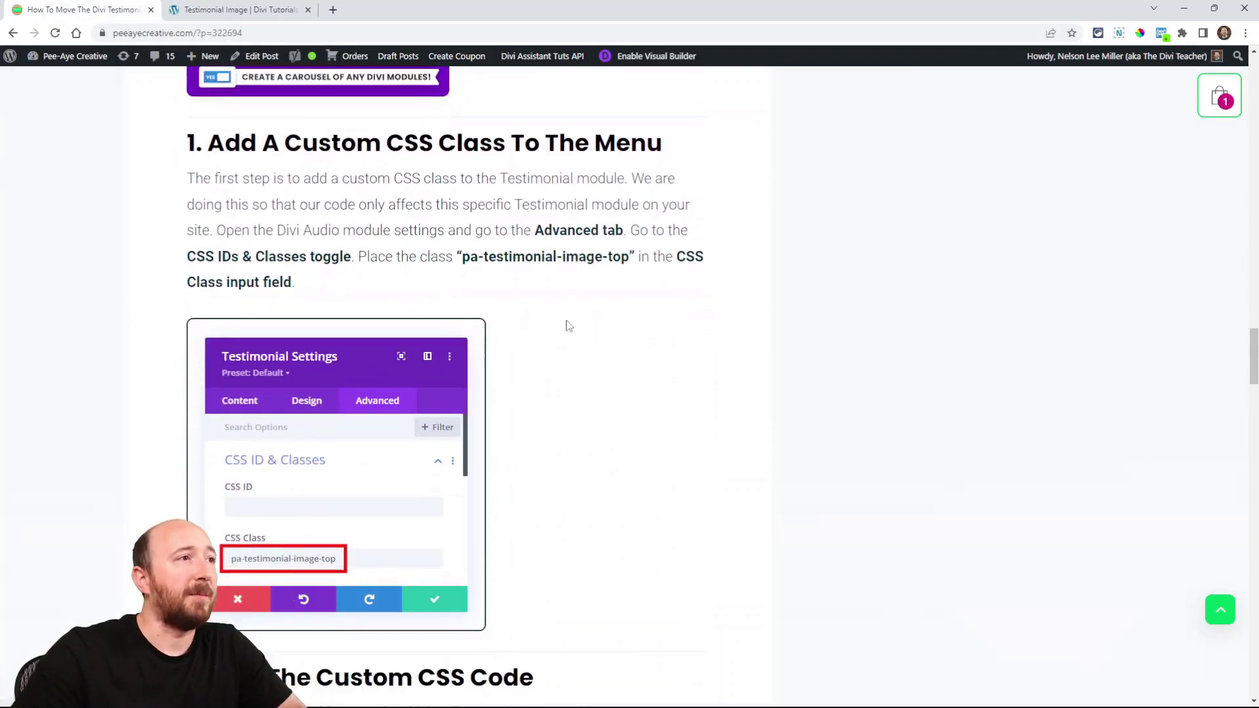
left_click_drag(388, 134, 662, 134)
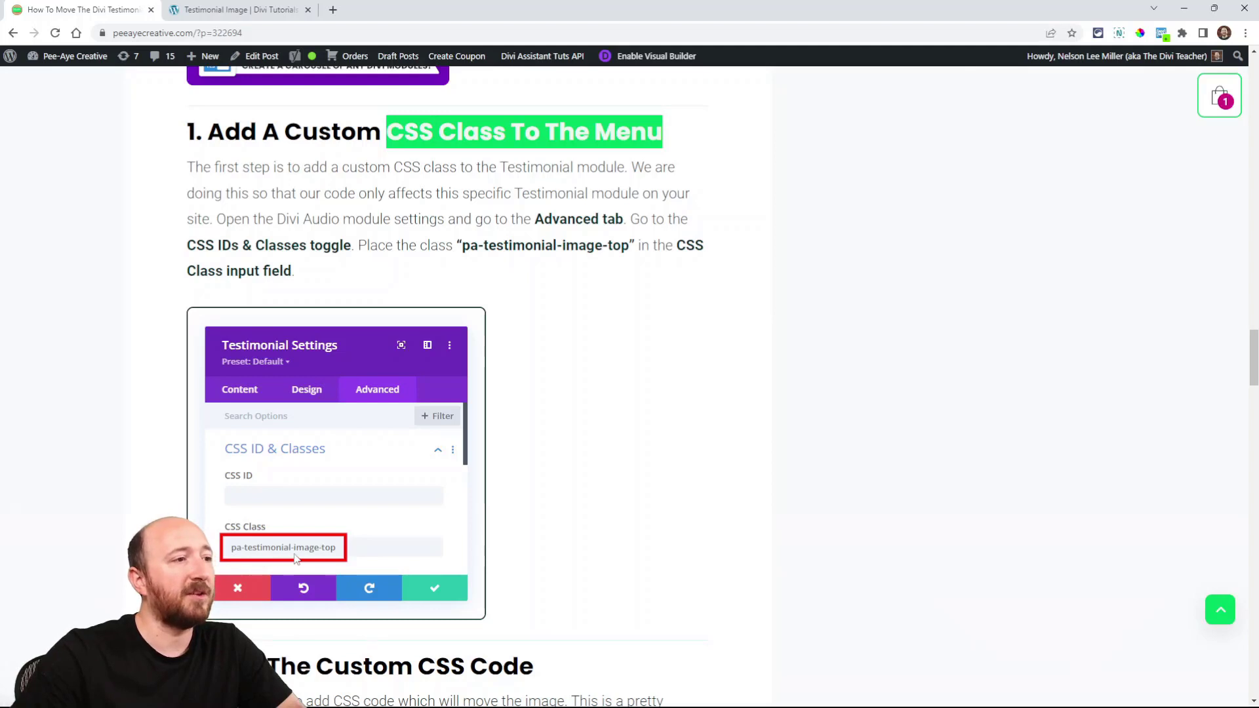
left_click_drag(463, 247, 630, 249)
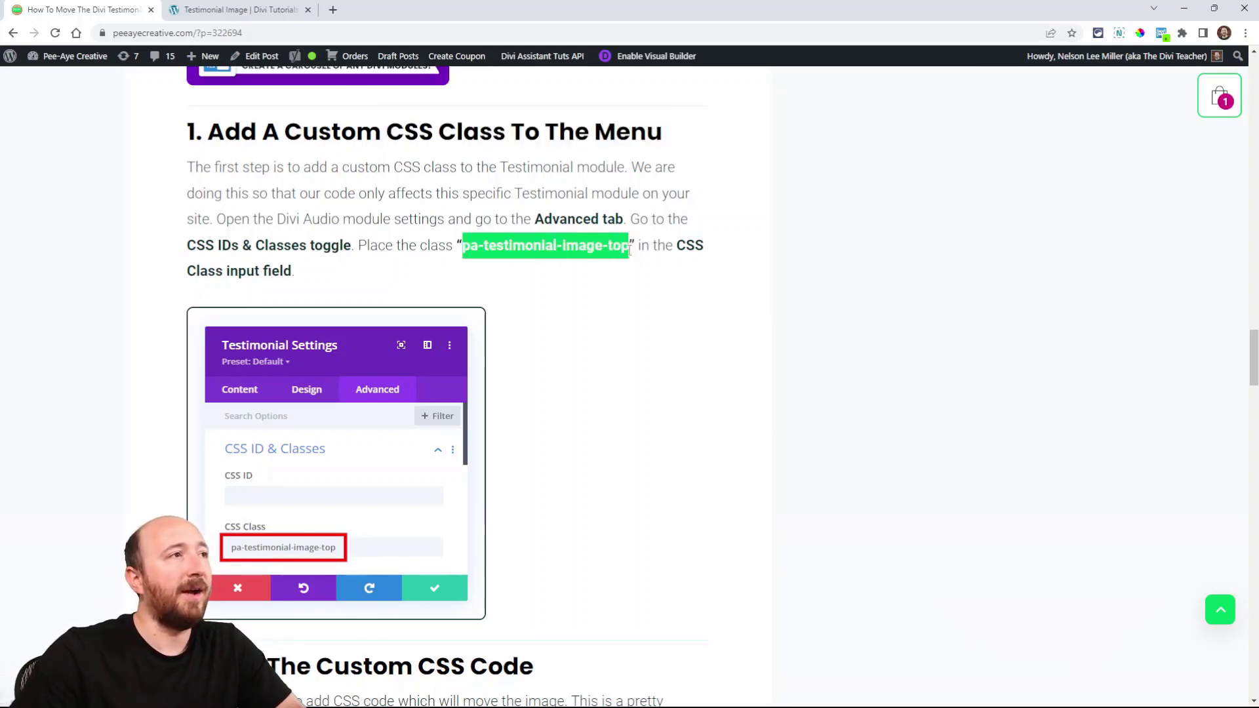
Open the second testimonial module's CSS ID & Classes settings and check its CSS class pa-testimonial-image-top
left_click(250, 9)
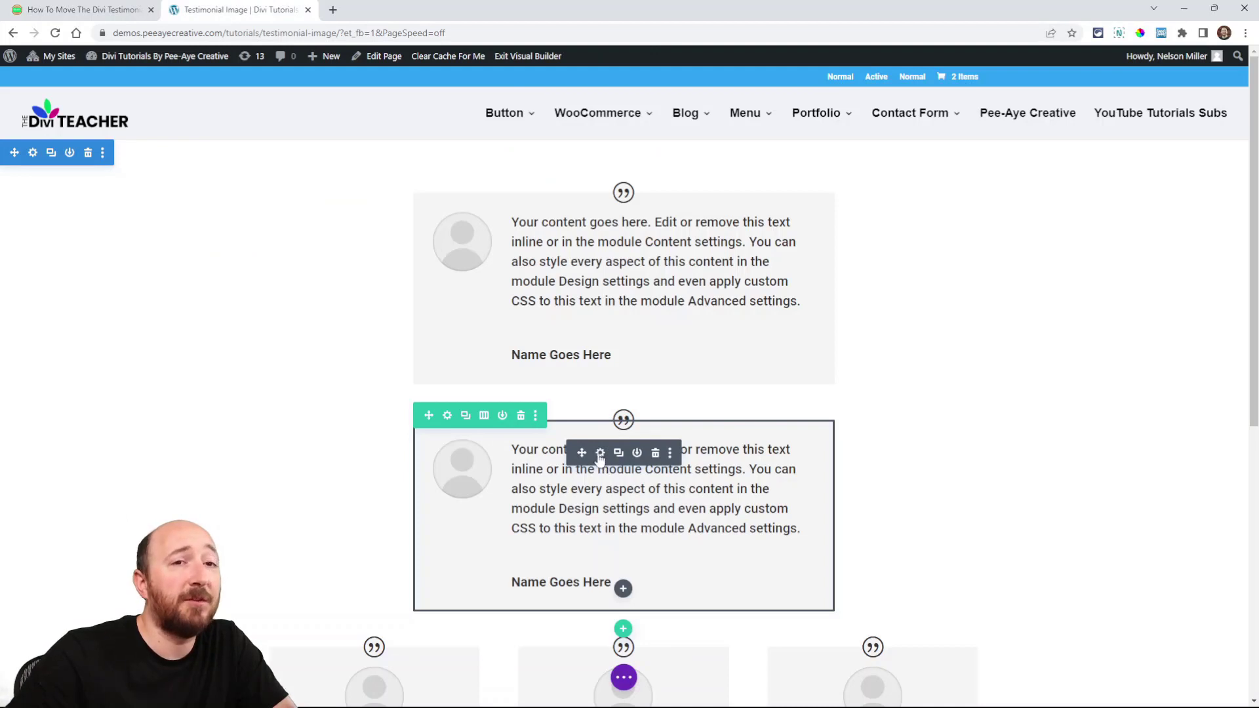
left_click(600, 454)
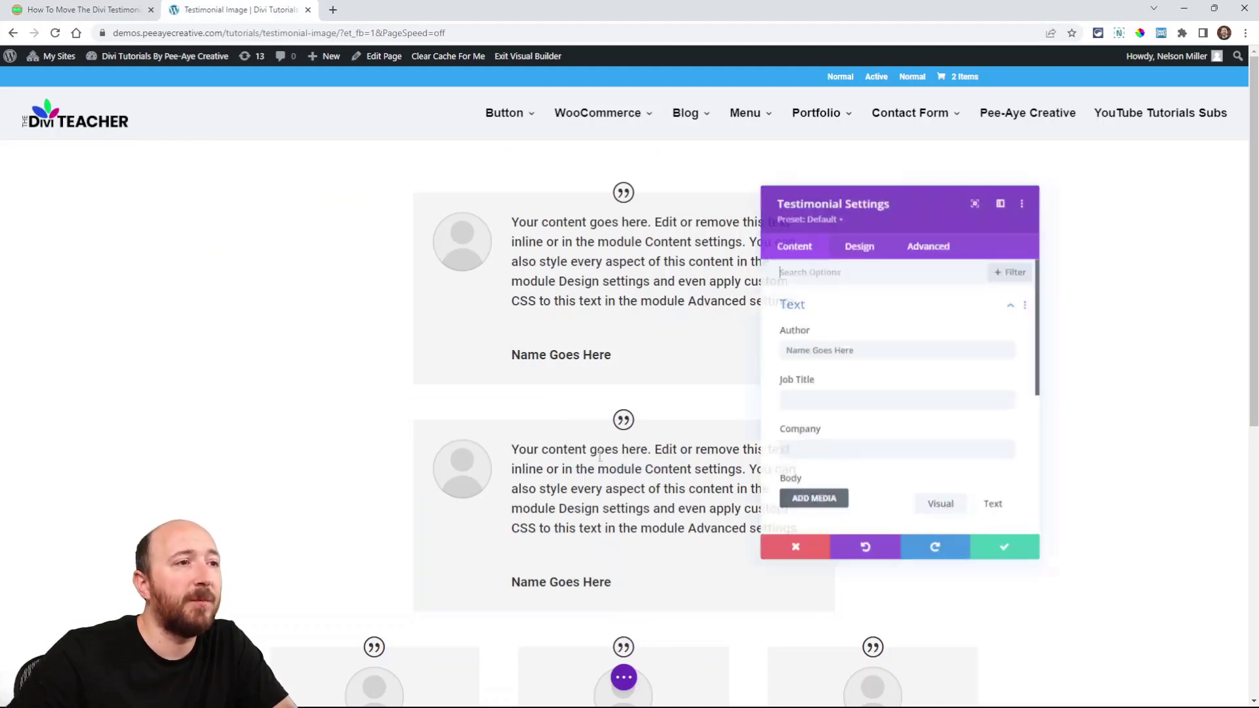
left_click(930, 248)
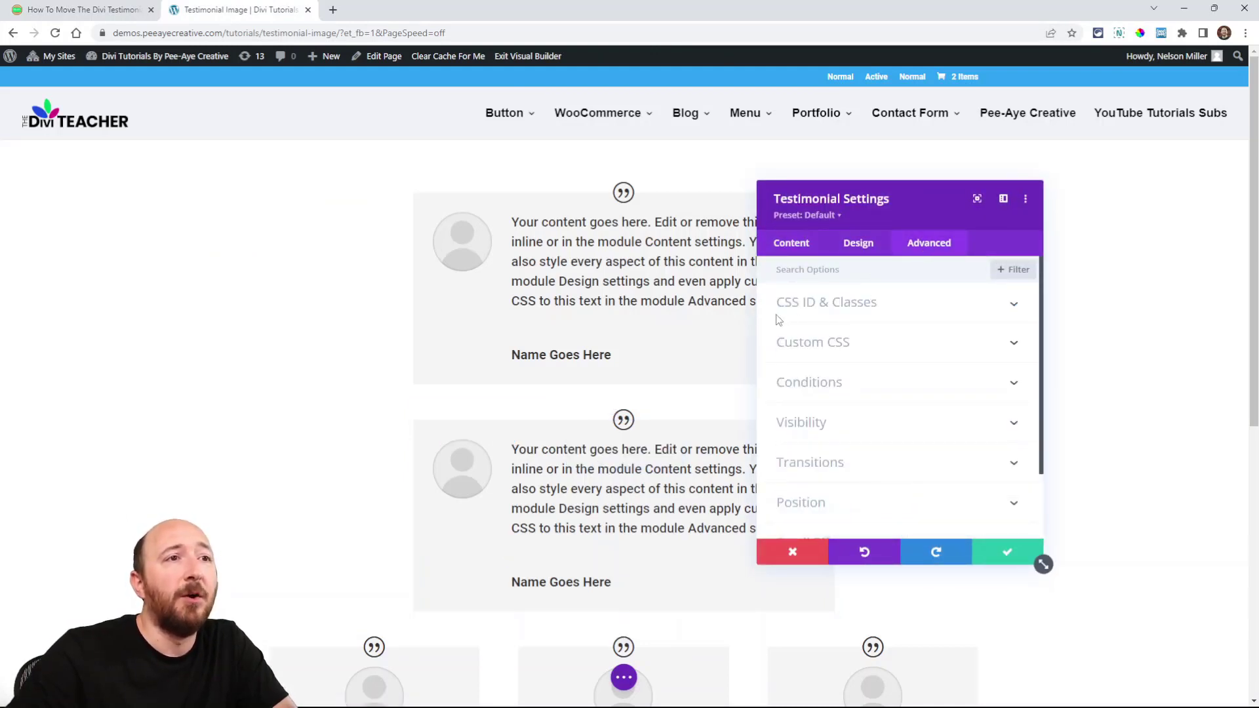
left_click(845, 312)
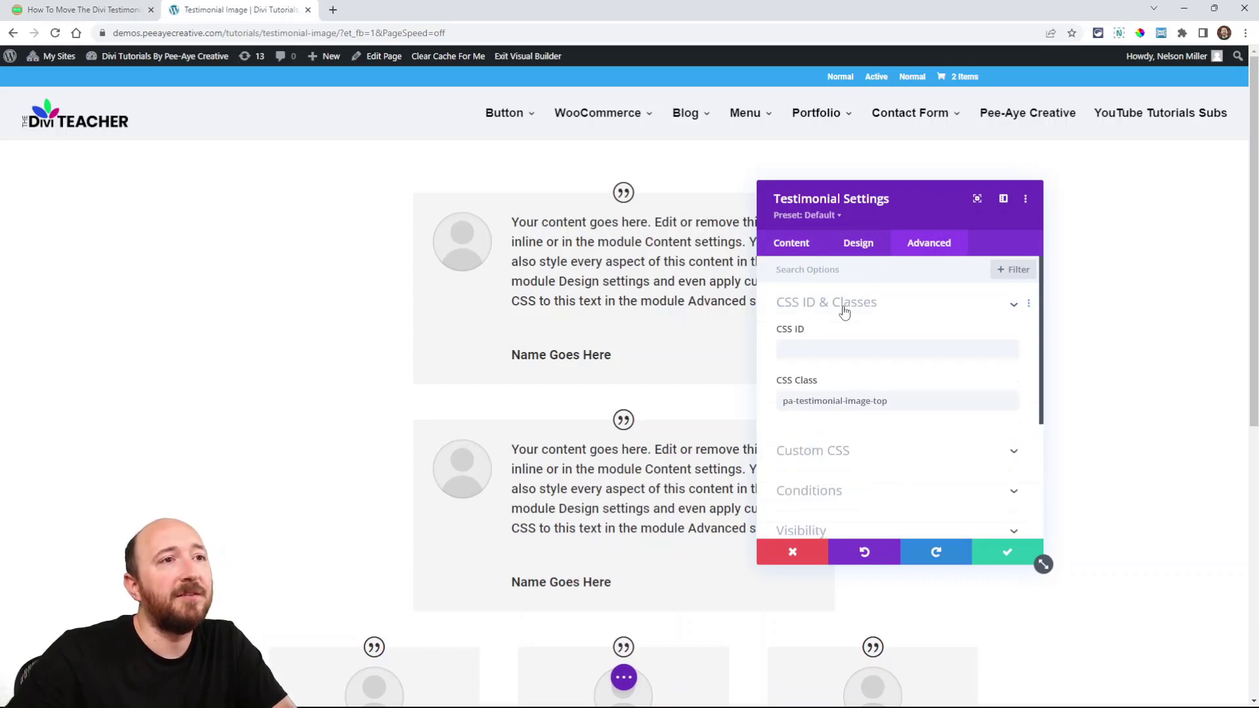
left_click_drag(782, 401, 894, 400)
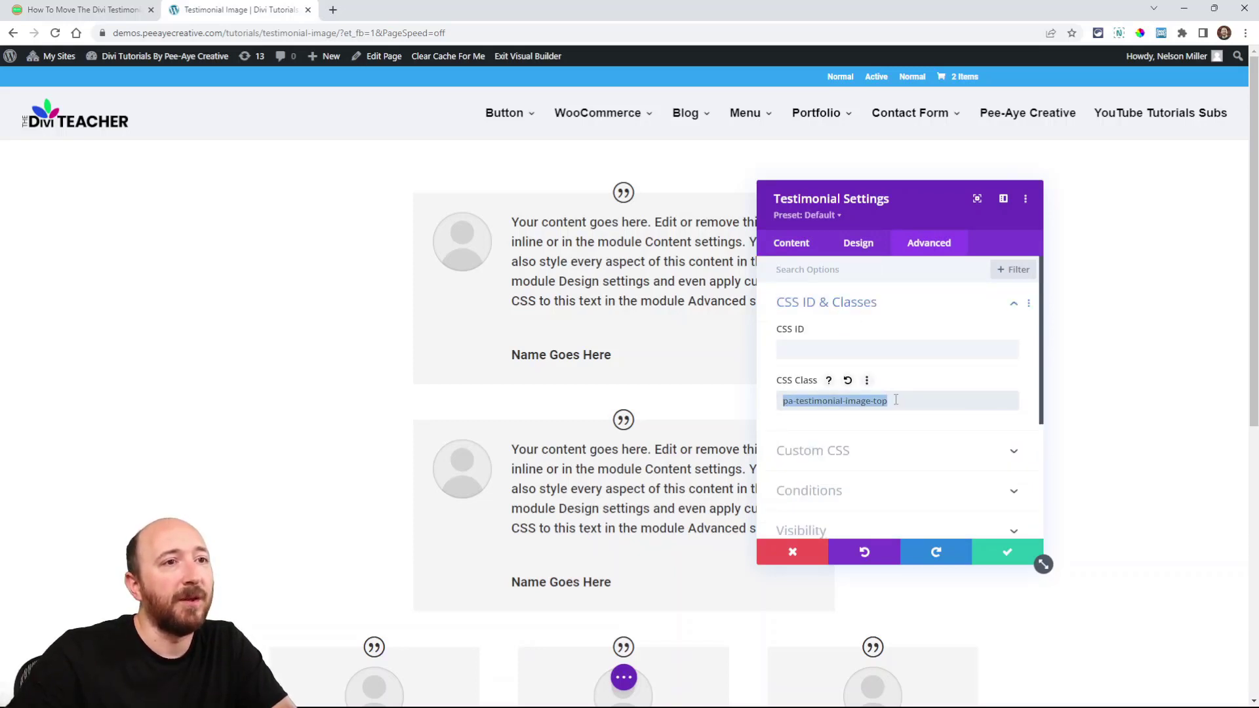
left_click(842, 400)
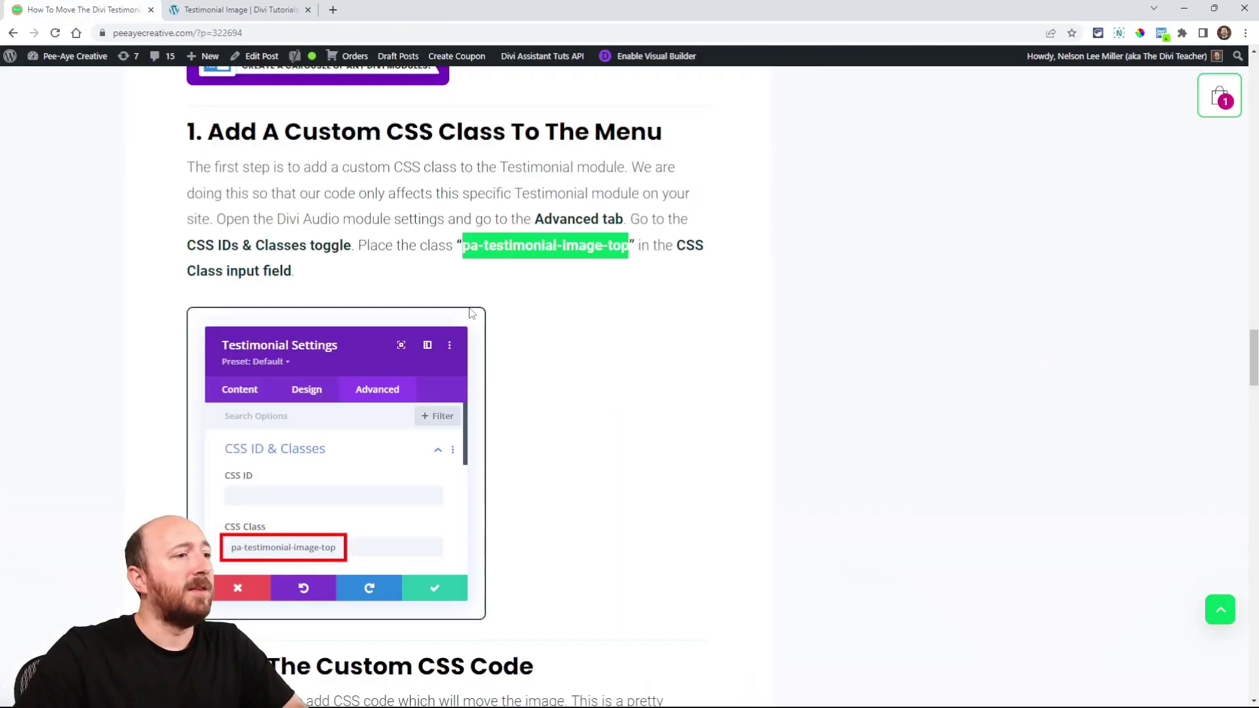
Read step 2 of the tutorial article, examining the CSS snippet's class selector, portrait selector and float, display and margin properties
scroll(472, 314, "down", 7)
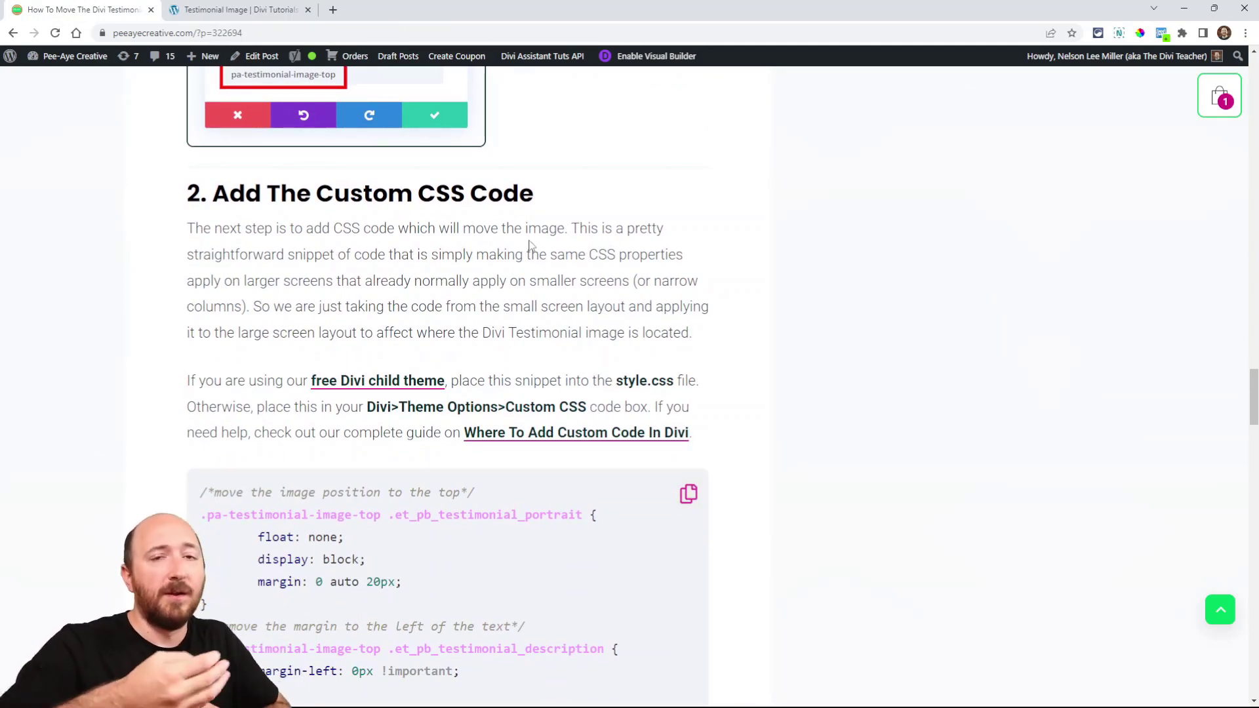
scroll(518, 245, "down", 3)
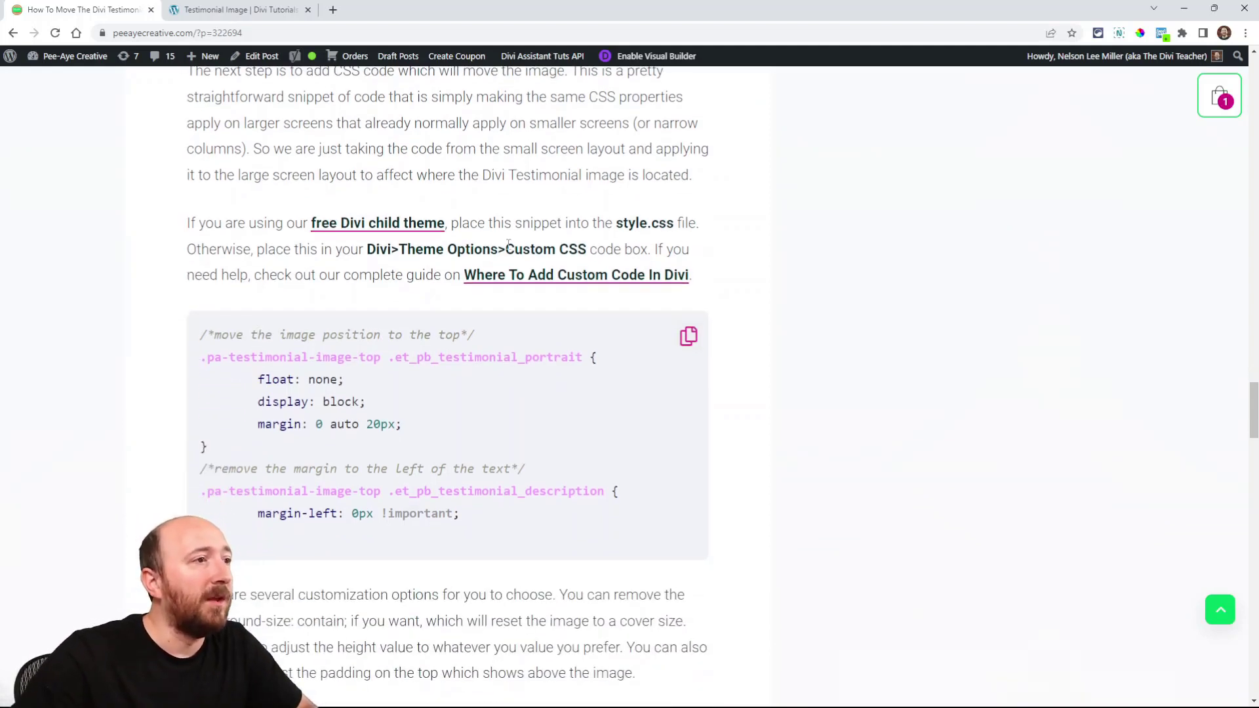
scroll(285, 359, "down", 1)
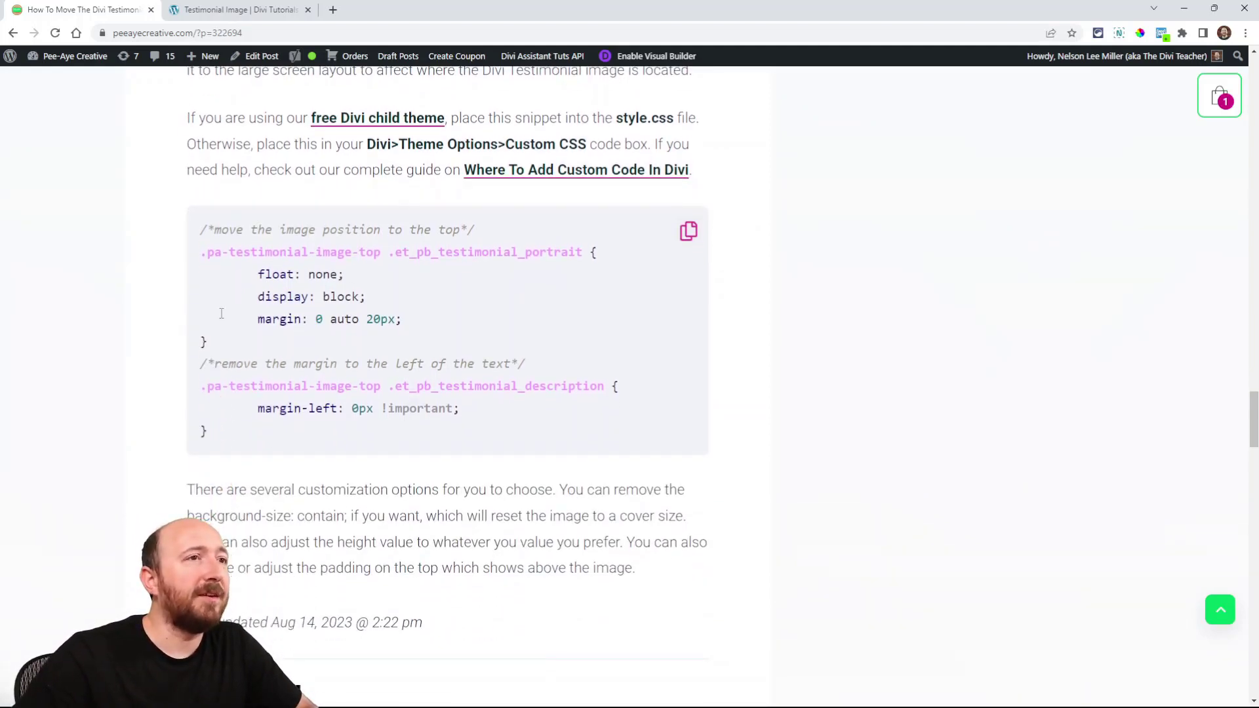
left_click_drag(200, 253, 381, 256)
scroll(381, 256, "down", 1)
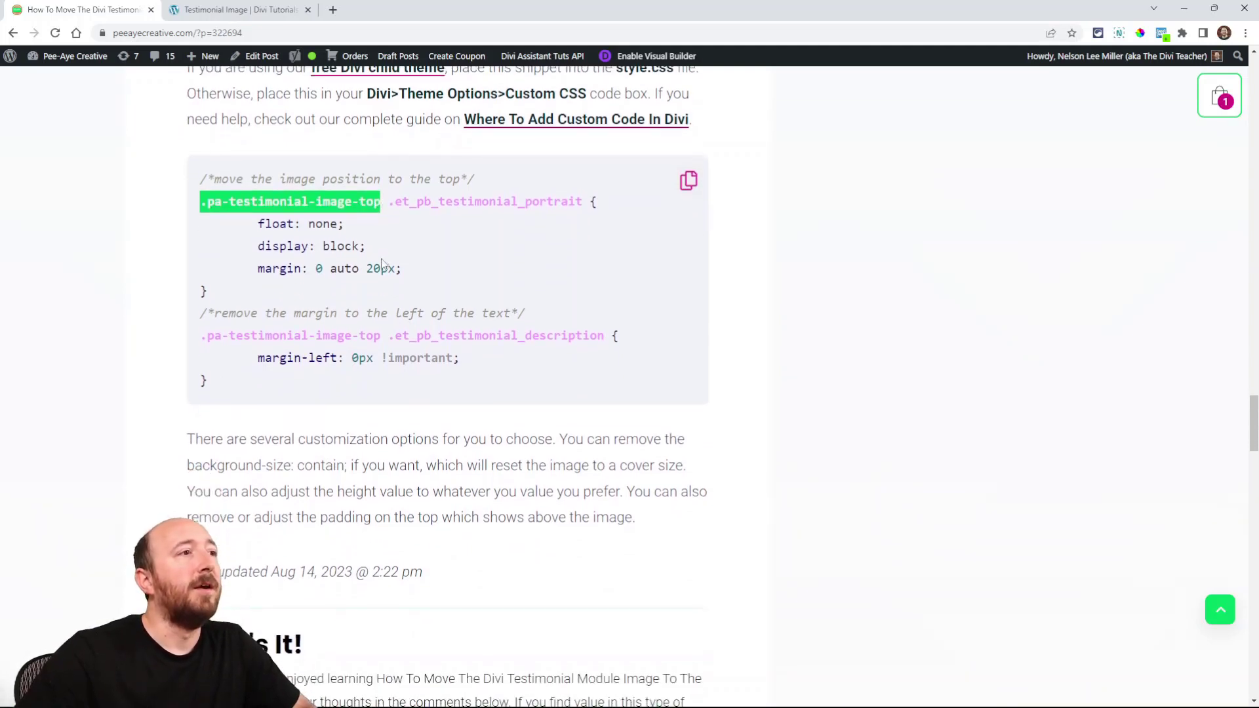
left_click_drag(388, 199, 587, 198)
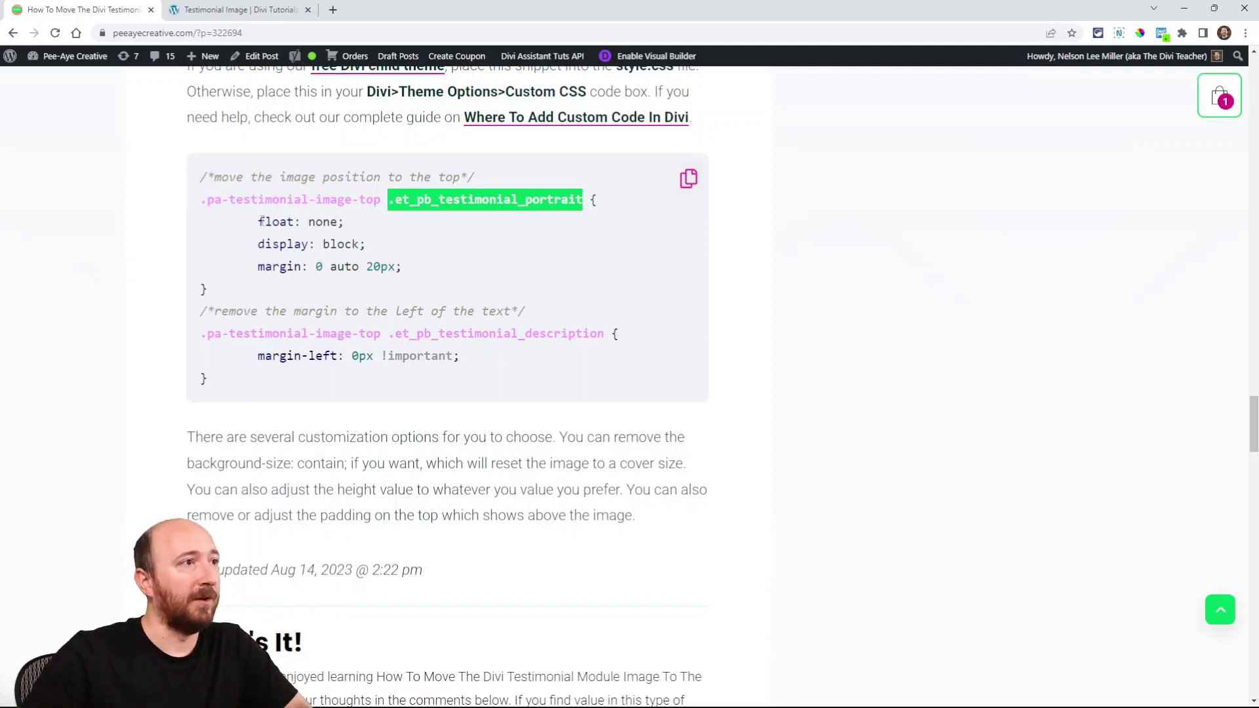
left_click_drag(261, 221, 402, 267)
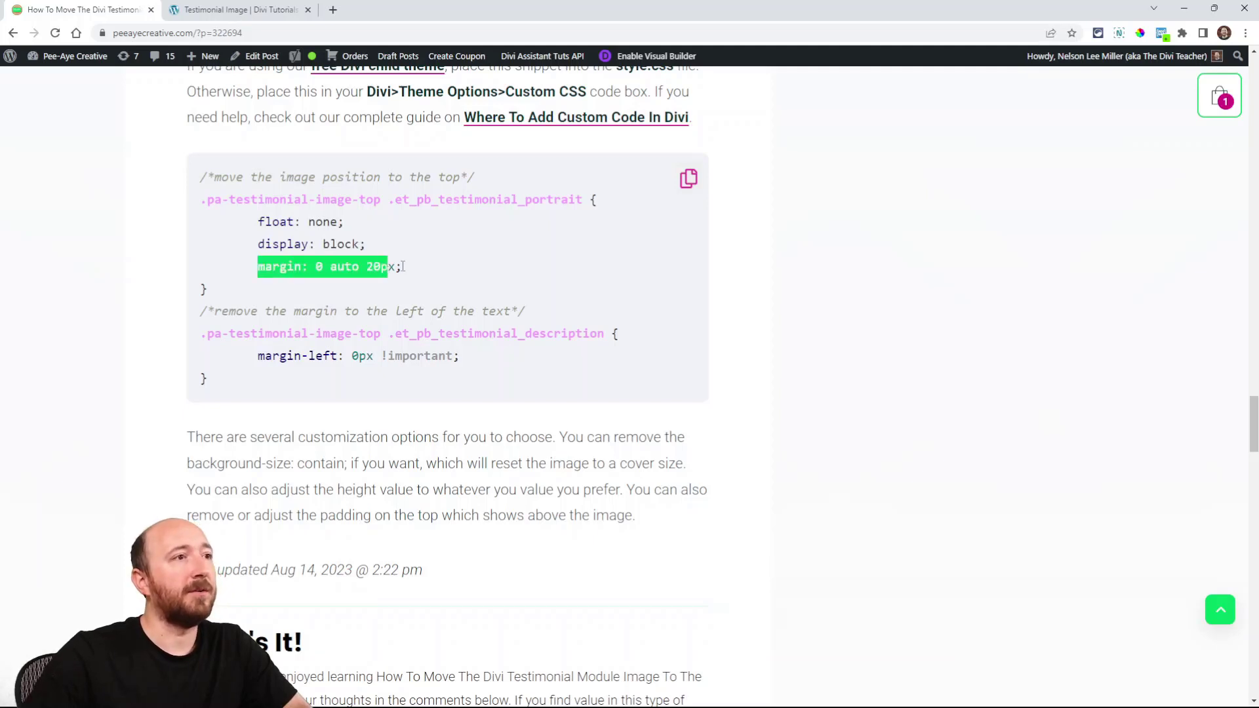
left_click(402, 266)
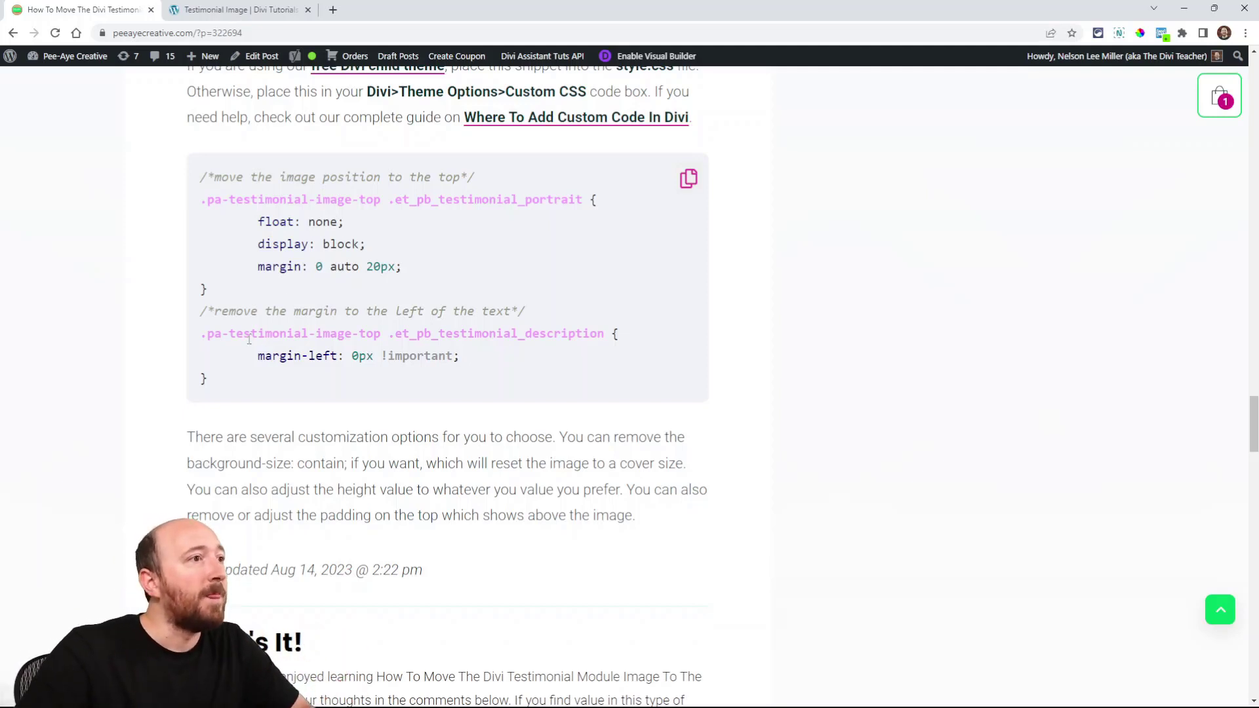
Add live CSS under .pa-testimonial-image-top to the demo page: portrait float none, display block, margin 0 auto 20px; description margin-left 0px !important
key("ctrl+Tab")
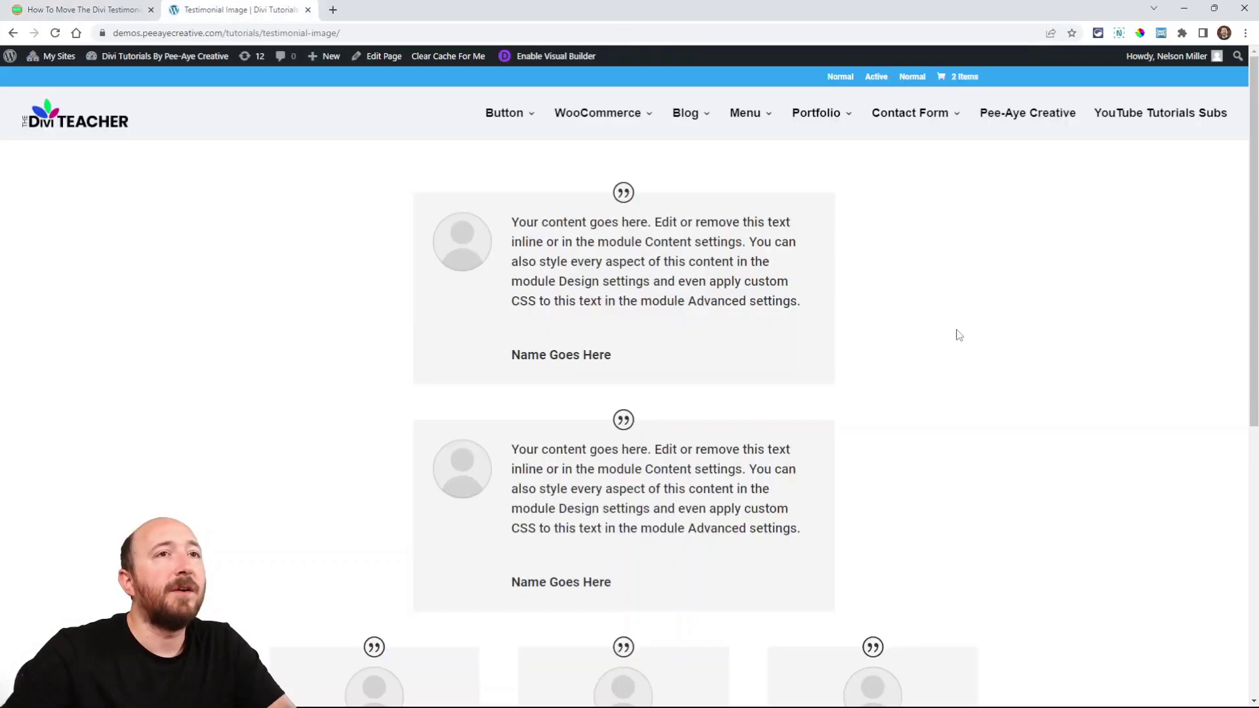
left_click(1162, 34)
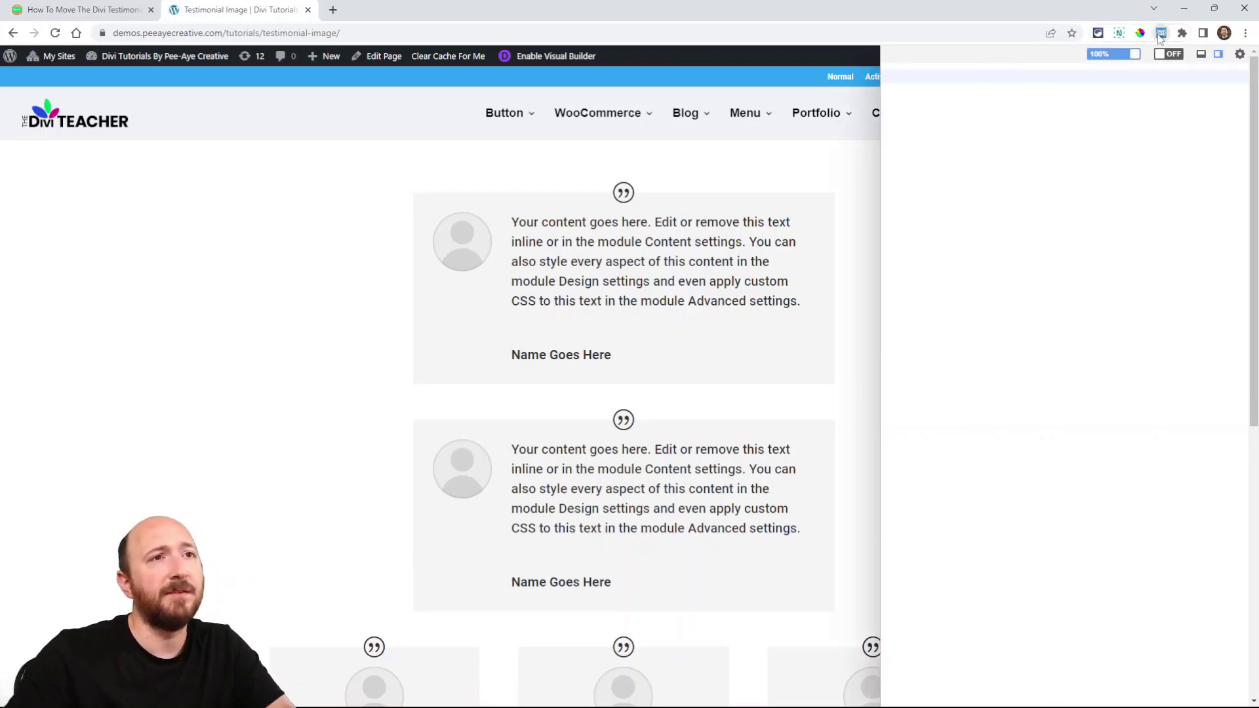
left_click_drag(882, 225, 961, 227)
left_click(1021, 214)
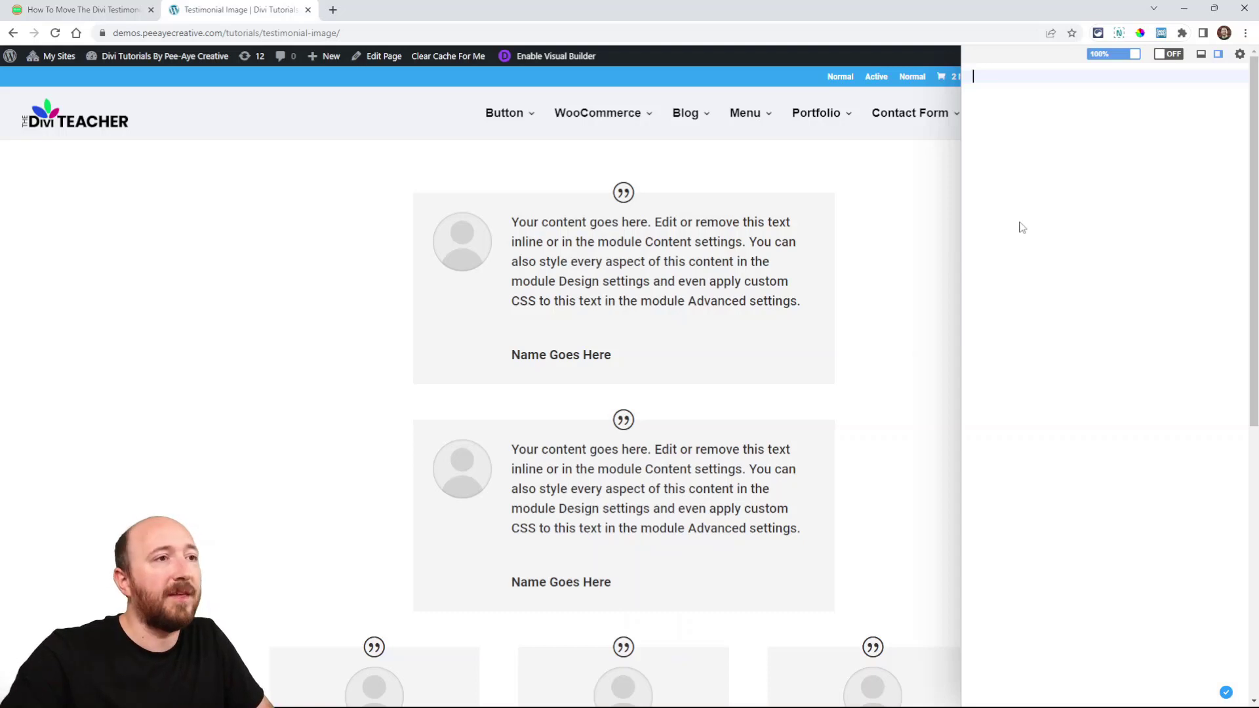
type("/*move the image position to the top*/ .pa-testimonial-image-top .et_pb_testimonial_portrait {   float: none;   display: block;   margin: 0 auto 20px; }  /*remove the margin to the left of the text*/ .pa-testimonial-image-top .et_pb_testimonial_description {   margin-left: 0px !important; }")
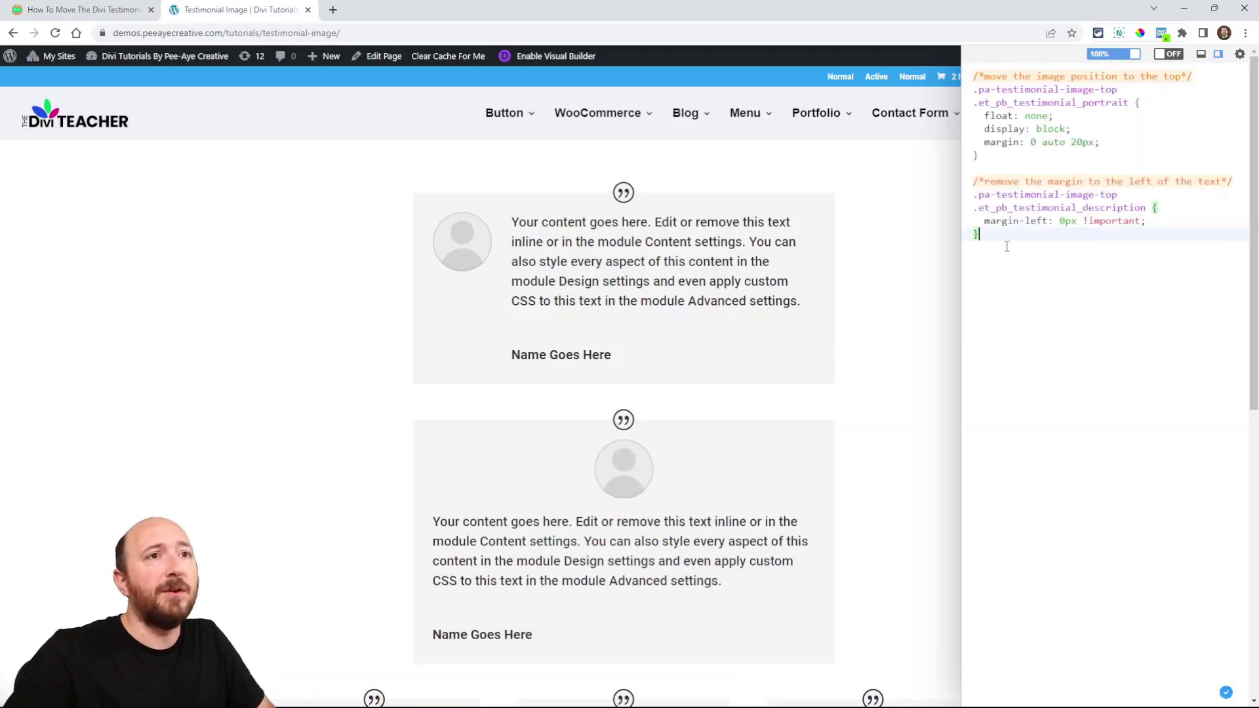
Delete the CSS rule that removes the left margin of the testimonial text and check the second testimonial
left_click_drag(1007, 247, 966, 189)
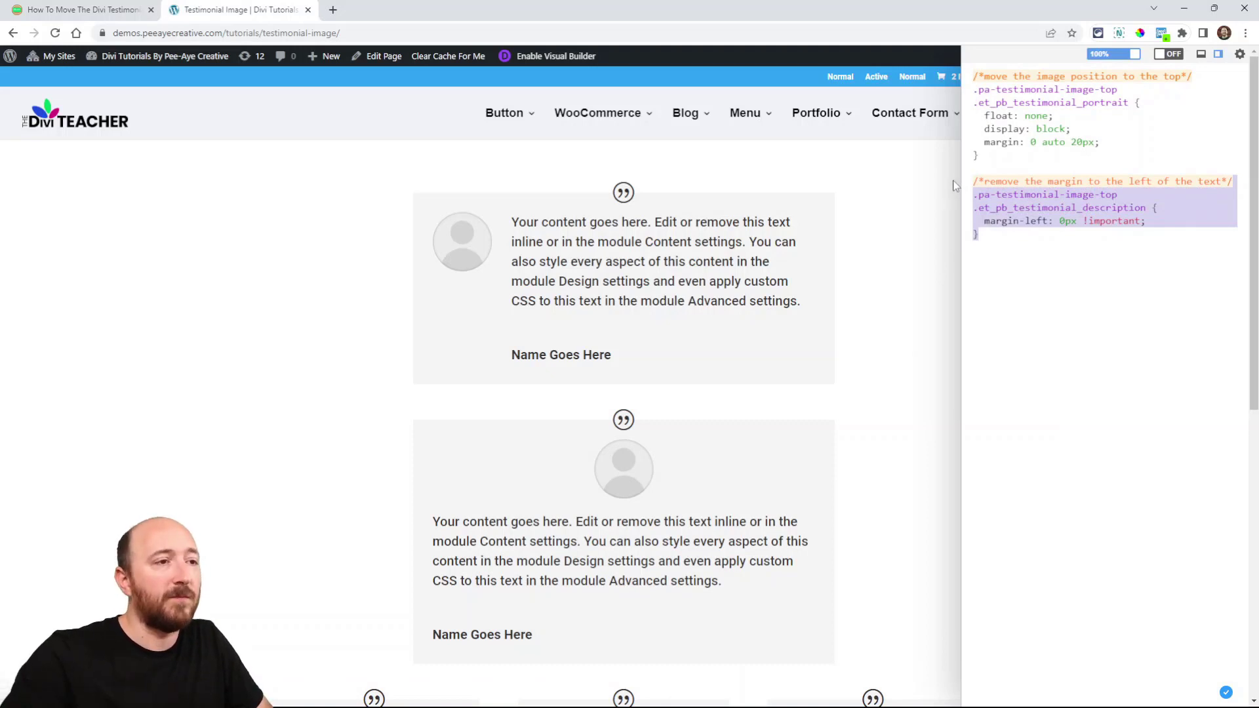
key("BackSpace")
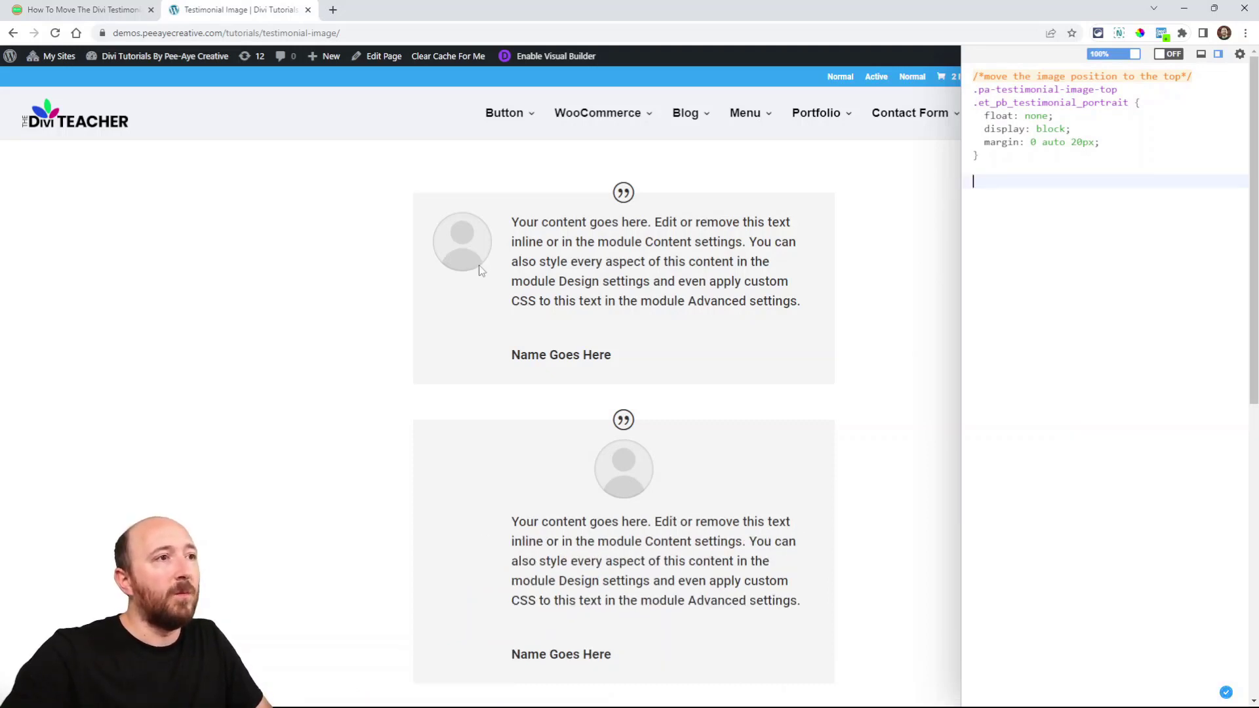
scroll(518, 309, "down", 2)
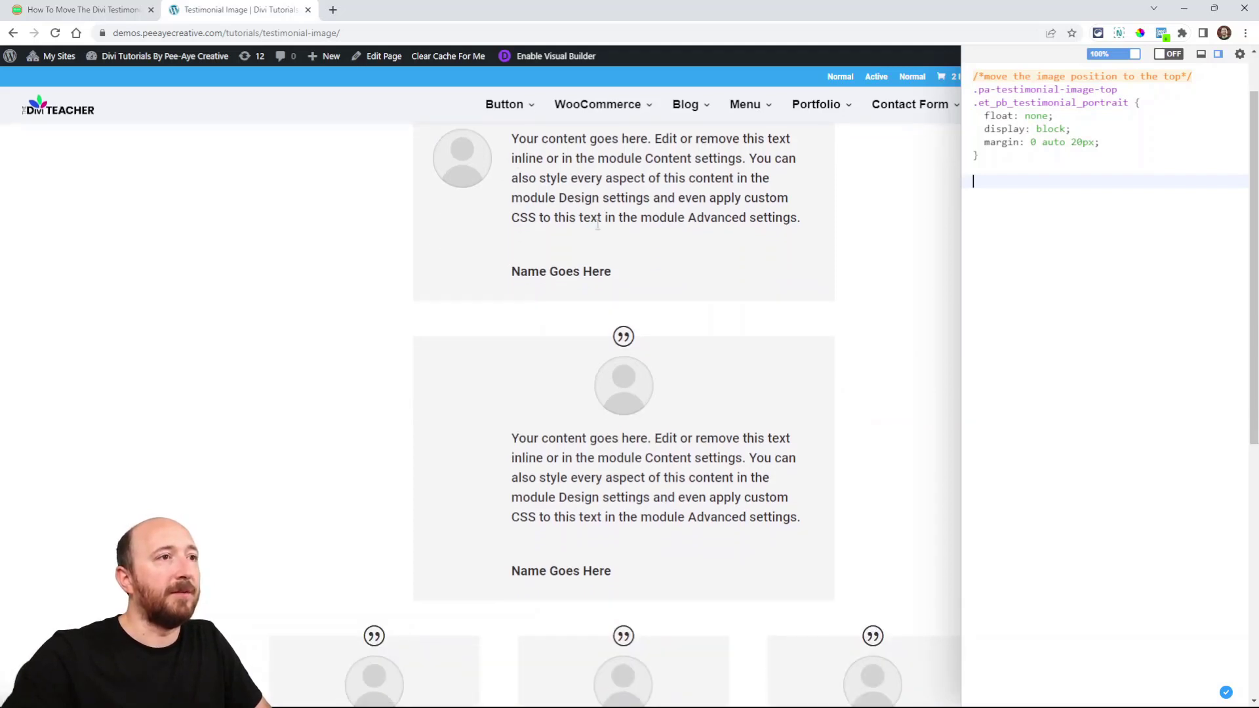
Re-add the .pa-testimonial-image-top .et_pb_testimonial_description rule with margin-left: 0px !important by pasting the full snippet, and delete the duplicated portrait rule
scroll(535, 248, "up", 2)
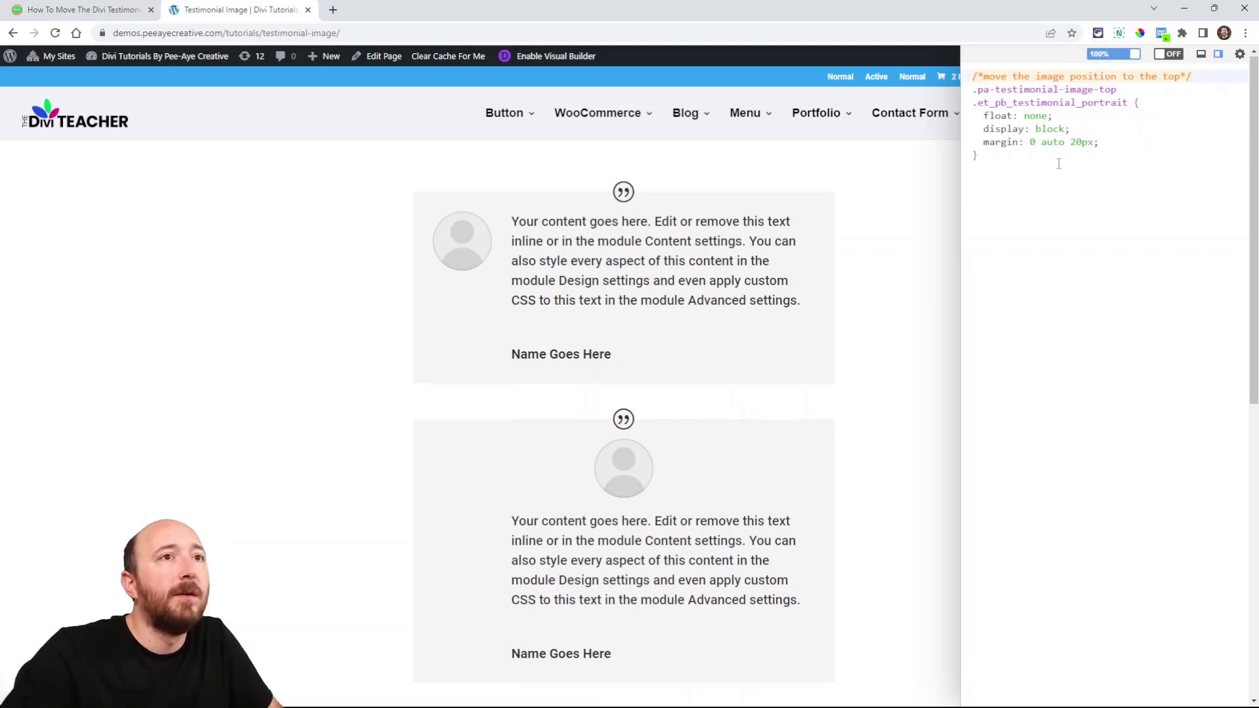
left_click(1028, 182)
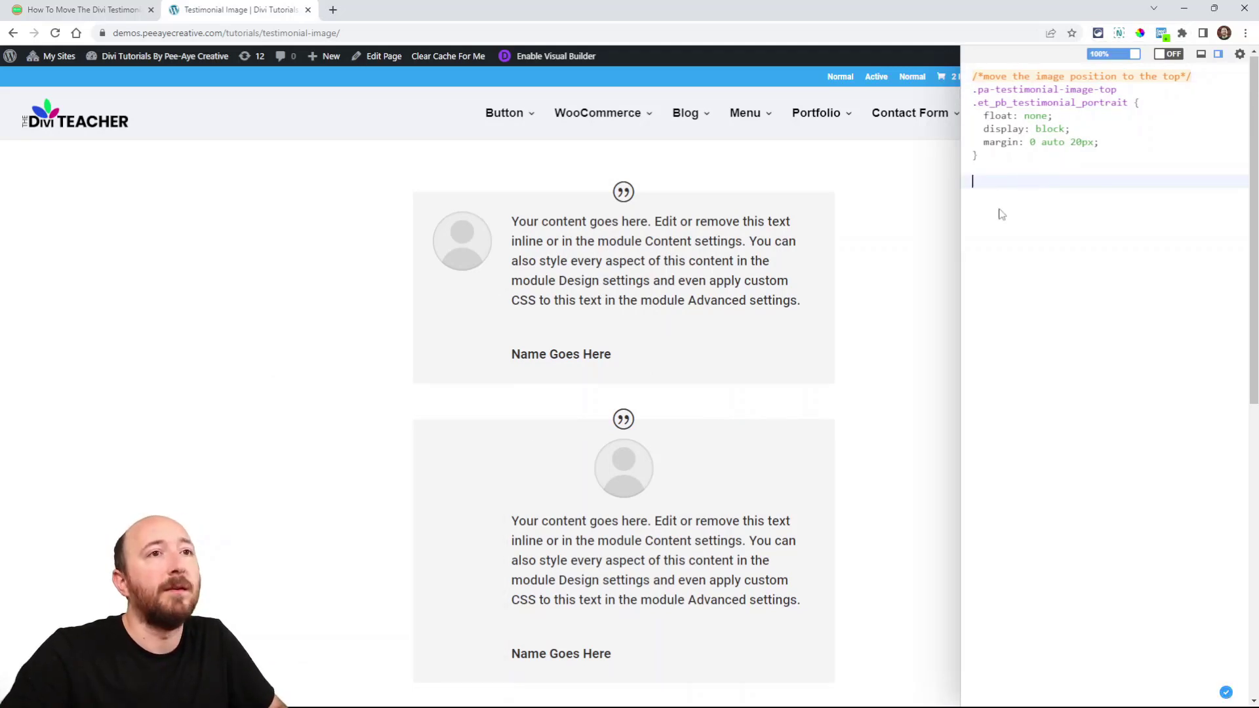
type("/*move the image position to the top*/ .pa-testimonial-image-top .et_pb_testimonial_portrait {   float: none;   display: block;   margin: 0 auto 20px; }  /*remove the margin to the left of the text*/ .pa-testimonial-image-top .et_pb_testimonial_description {   margin-left: 0px !important; }")
left_click_drag(1023, 261, 963, 182)
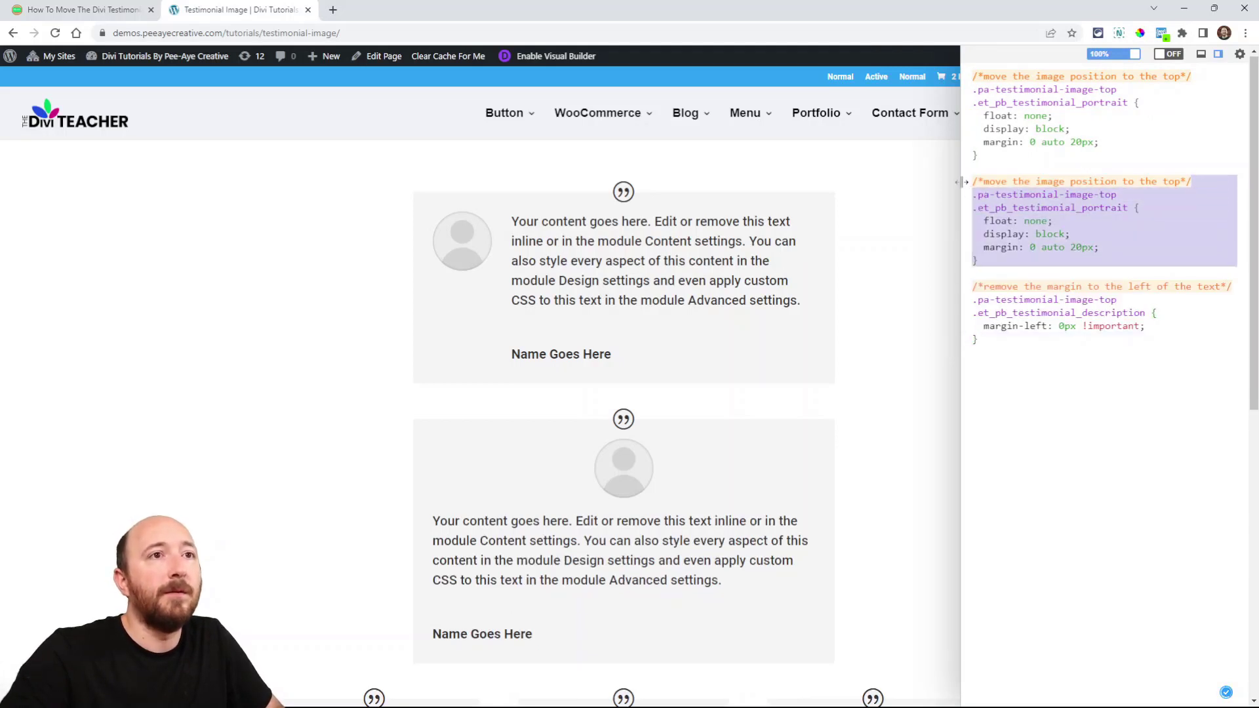
key("Delete")
key("Delete")
key("Delete")
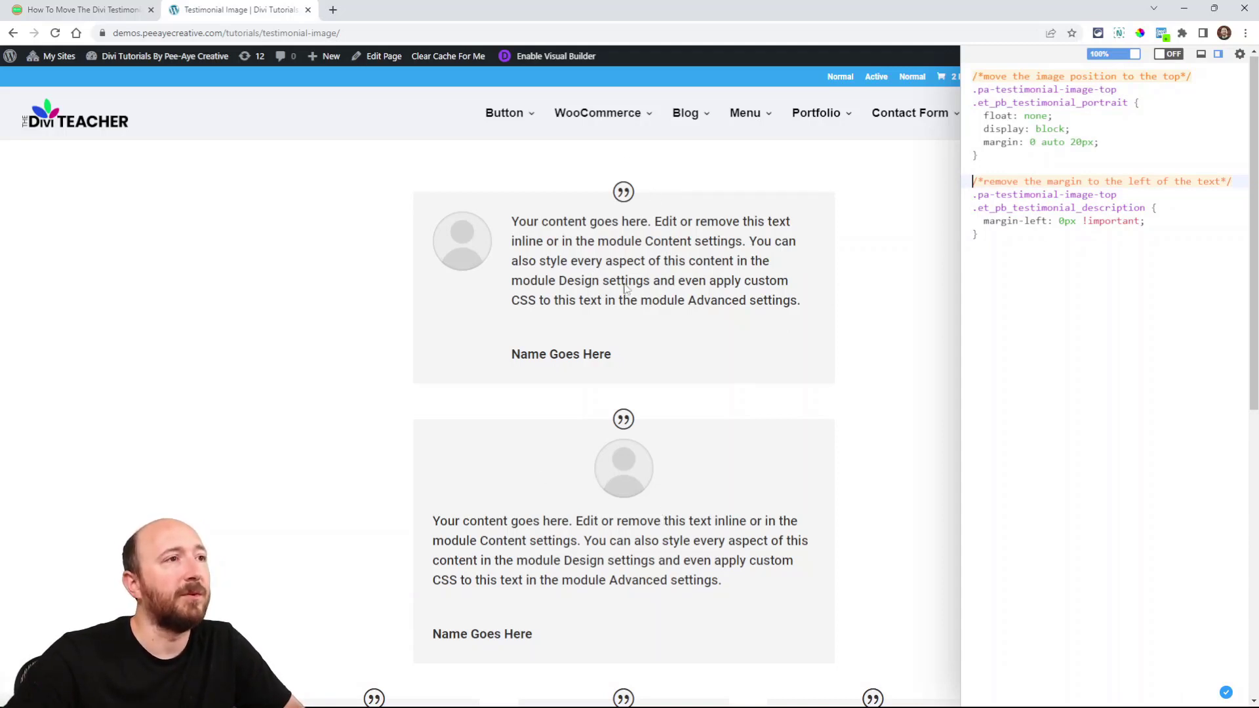
left_click(1076, 307)
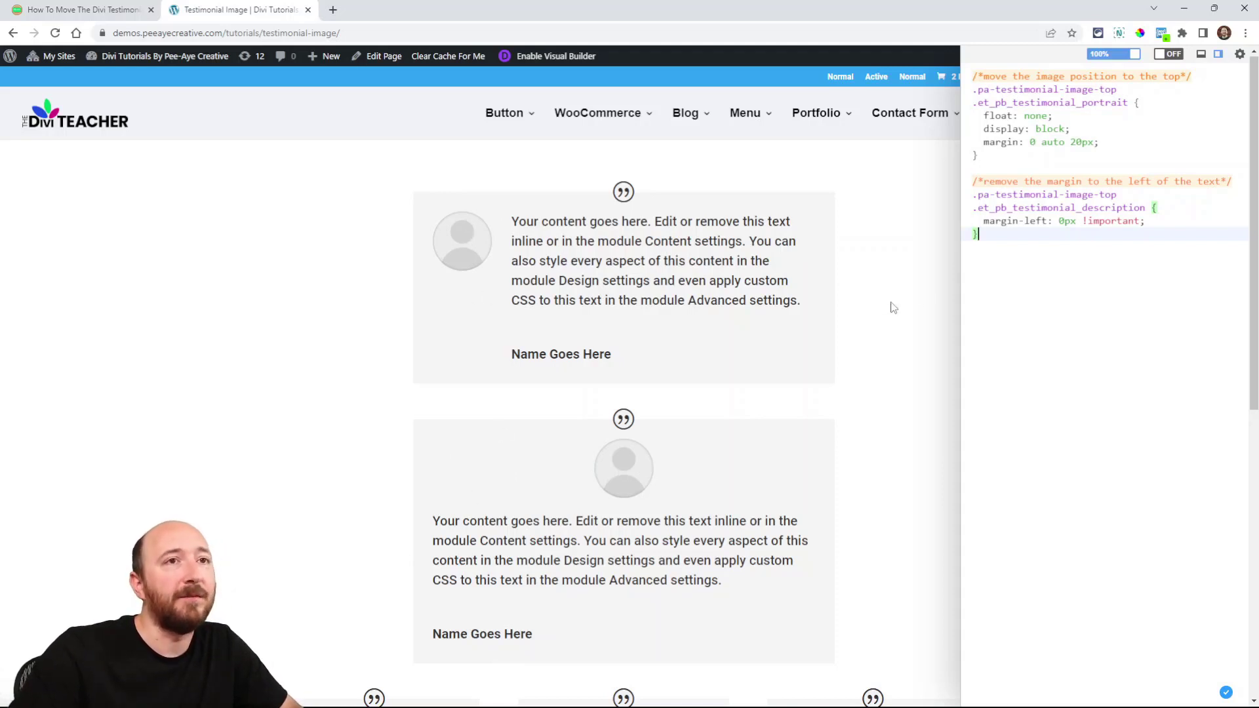
Change the testimonial portrait's margin to 0 0 20px, replacing the auto side margin, and check the second testimonial's image alignment
left_click_drag(984, 143, 1107, 144)
left_click(1094, 143)
left_click(1031, 143)
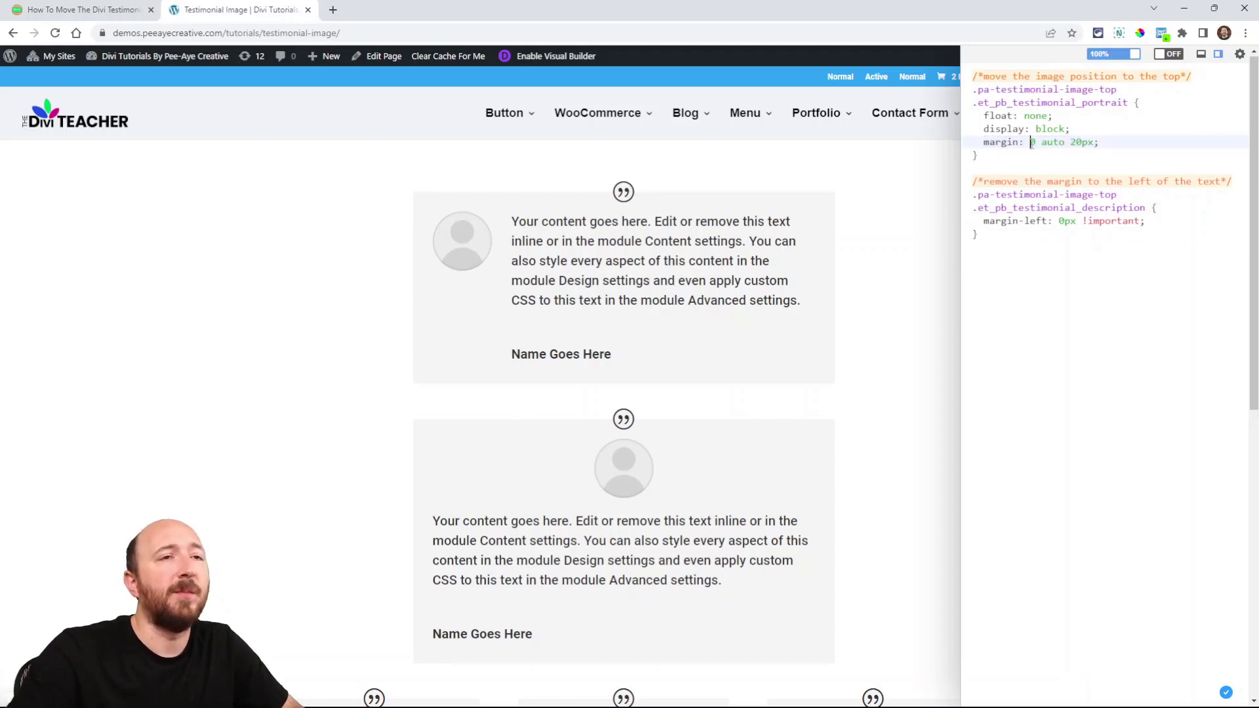
left_click_drag(1042, 143, 1065, 144)
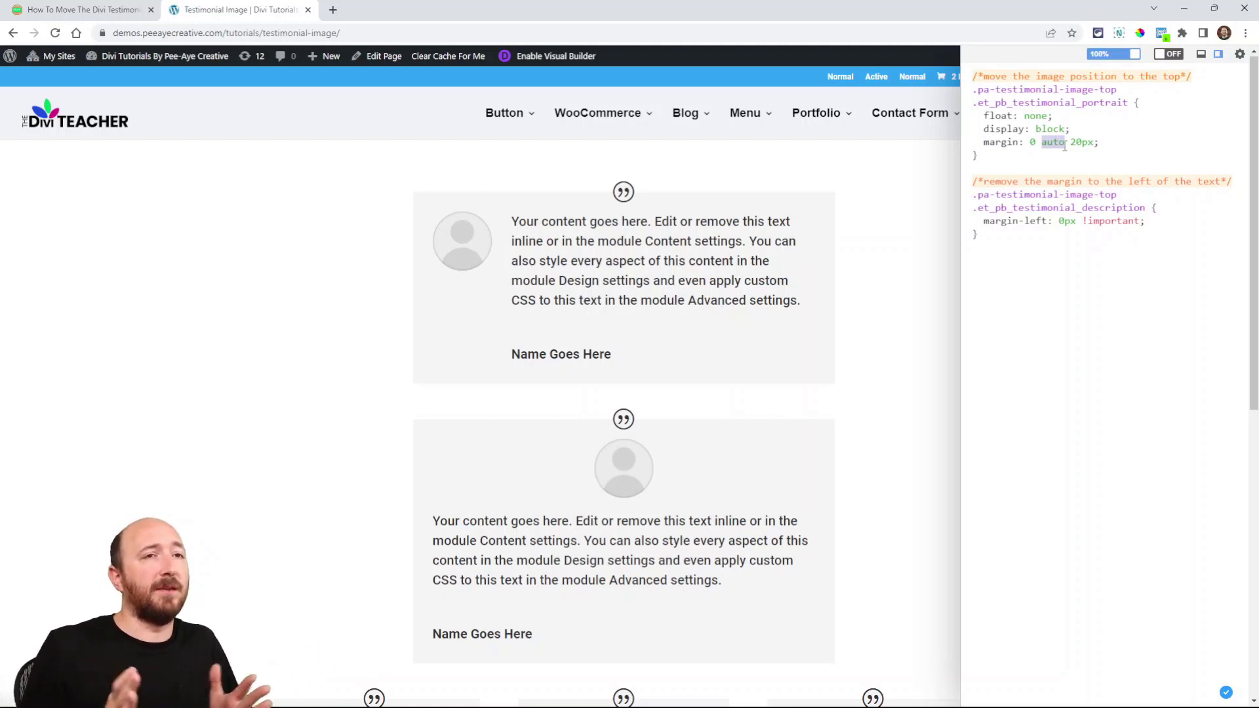
type("0")
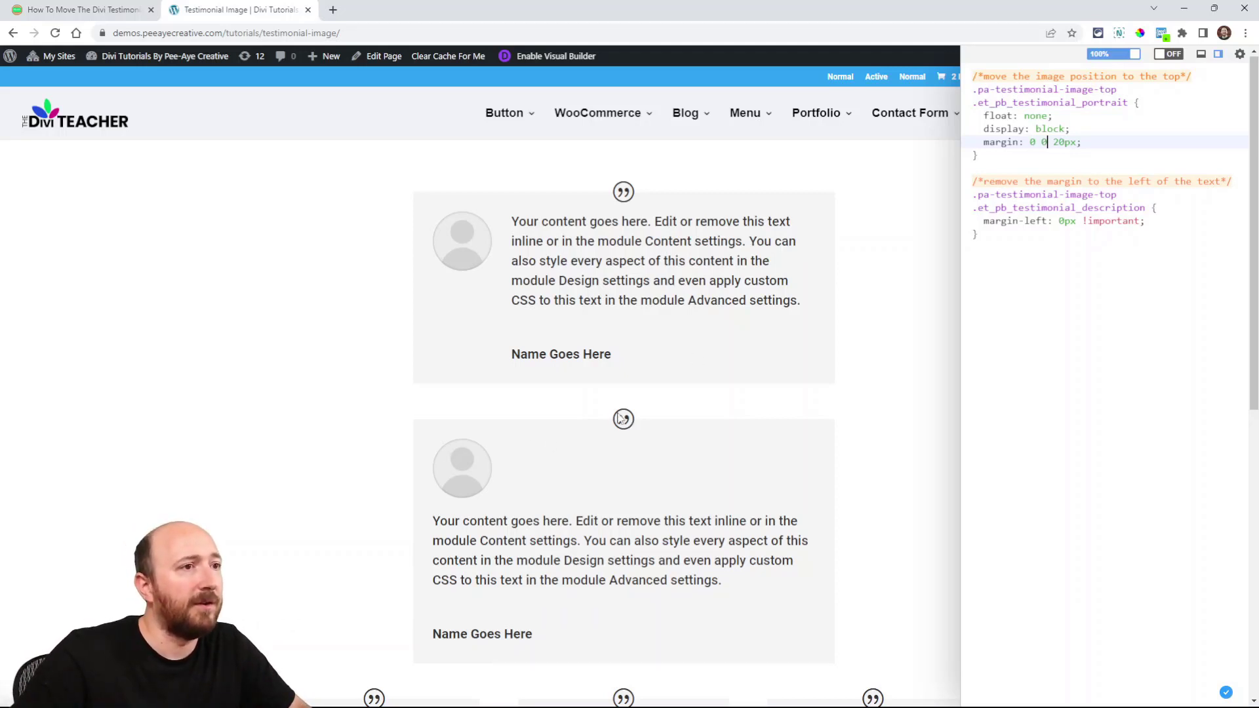
scroll(629, 438, "down", 2)
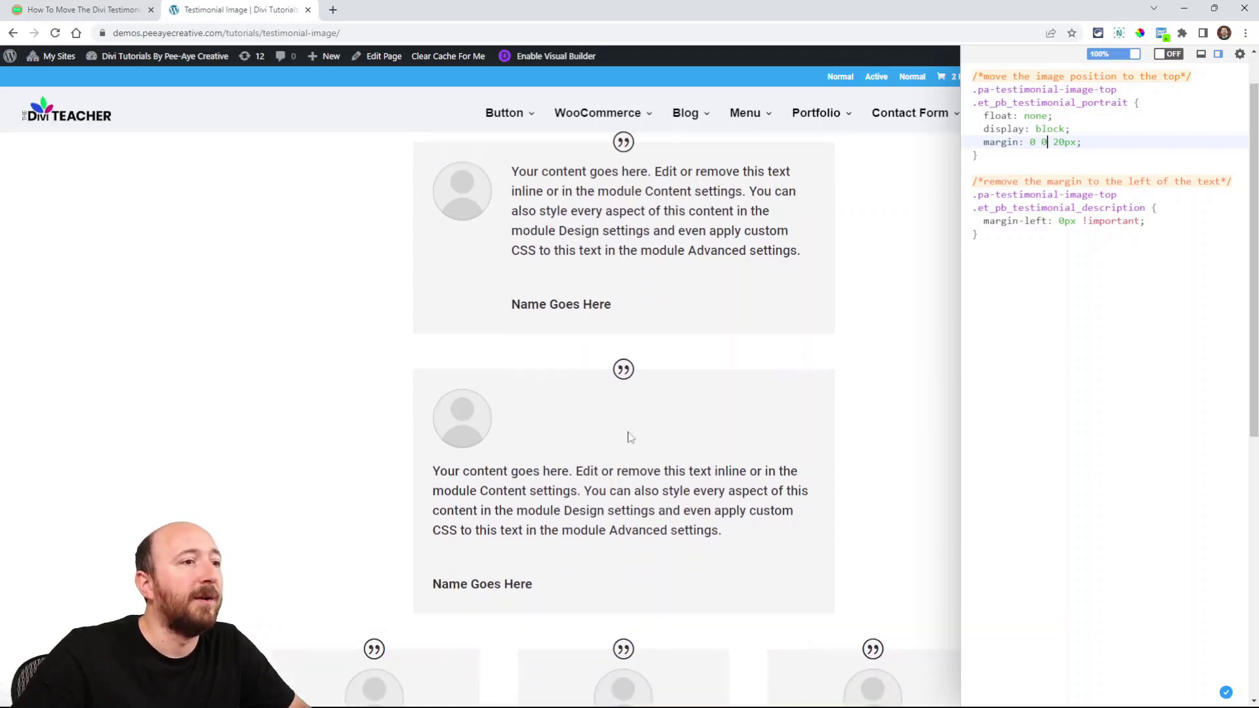